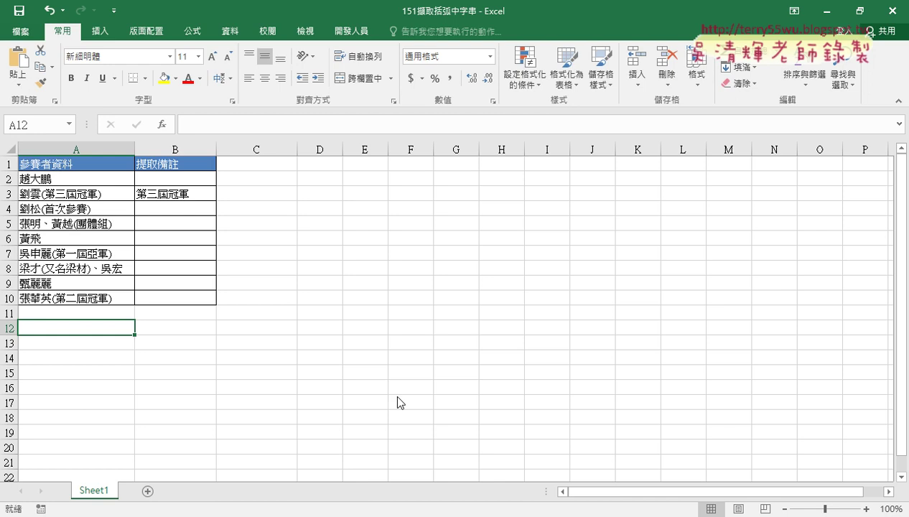
- Zoom the worksheet view to 170%
{"action": "left_click", "coordinate": [866, 509]}
{"action": "left_click", "coordinate": [866, 508]}
{"action": "left_click", "coordinate": [866, 508]}
{"action": "left_click", "coordinate": [866, 508]}
{"action": "left_click", "coordinate": [866, 509]}
{"action": "left_click", "coordinate": [866, 509]}
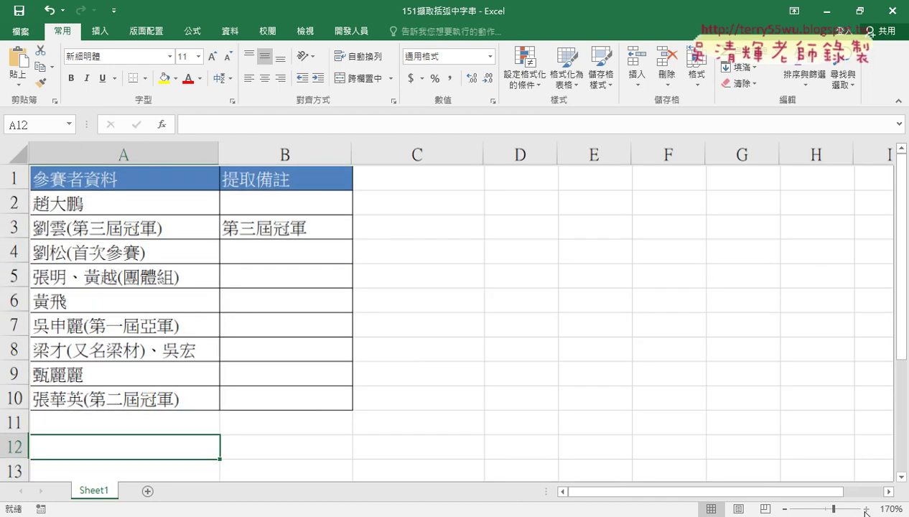
{"action": "left_click", "coordinate": [867, 509]}
{"action": "left_click", "coordinate": [543, 403]}
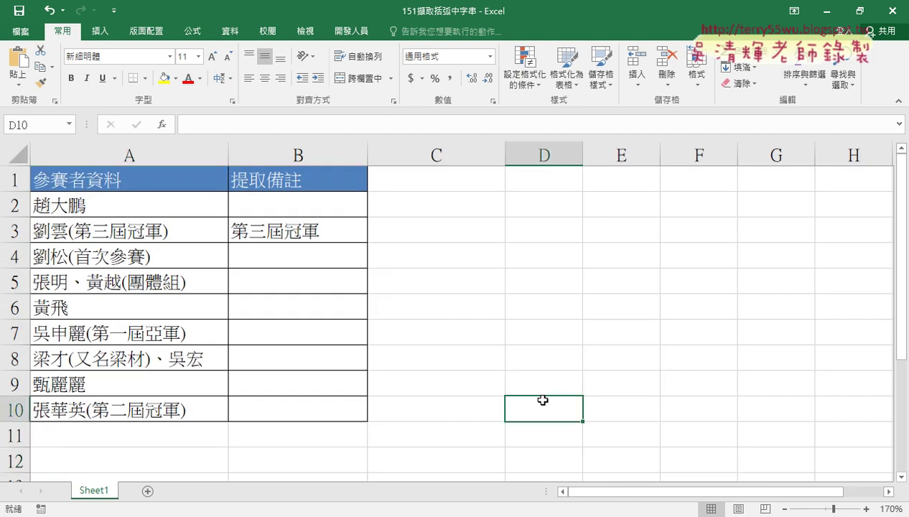
- Delete the sample note 第三屆冠軍 from cell B3
{"action": "left_click", "coordinate": [305, 230]}
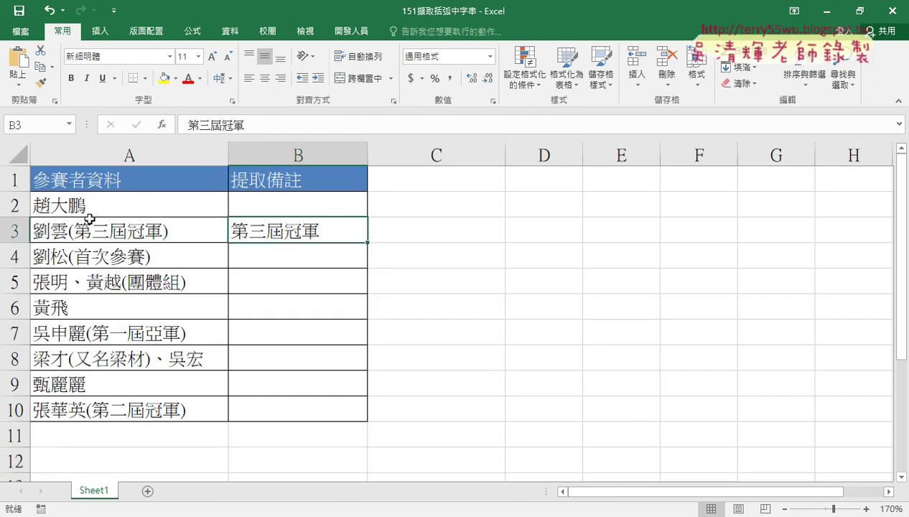
{"action": "left_click", "coordinate": [284, 204]}
{"action": "key", "text": "F2"}
{"action": "left_click", "coordinate": [156, 239]}
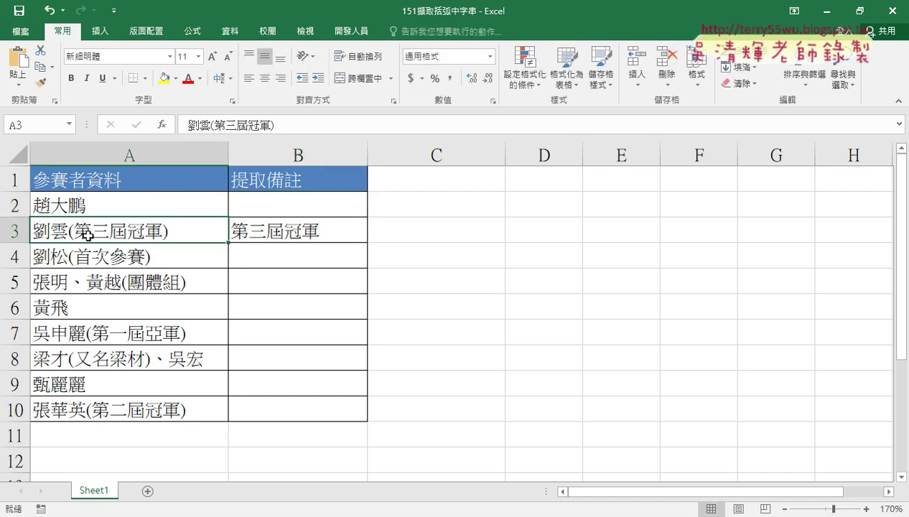
{"action": "left_click", "coordinate": [282, 231]}
{"action": "key", "text": "Delete"}
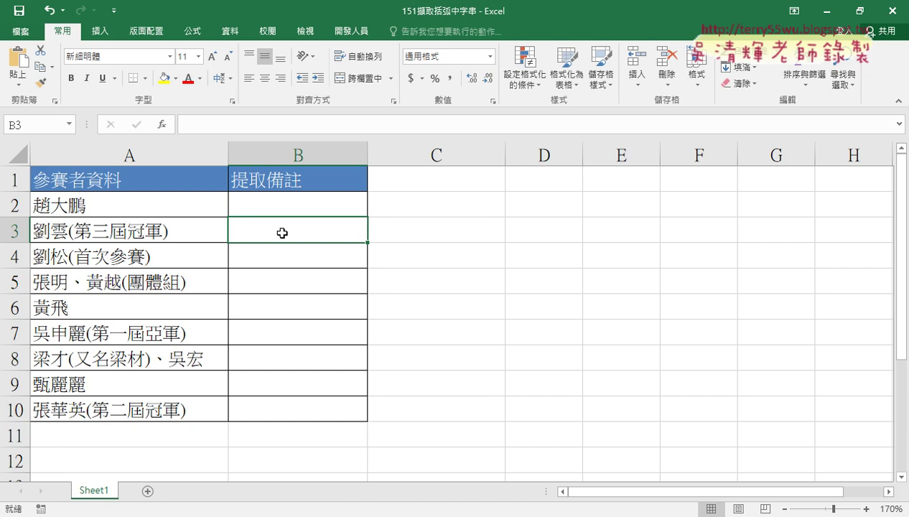
- Compare A3's bracketed entry with A2's unbracketed one, then select B3
{"action": "left_click", "coordinate": [71, 230]}
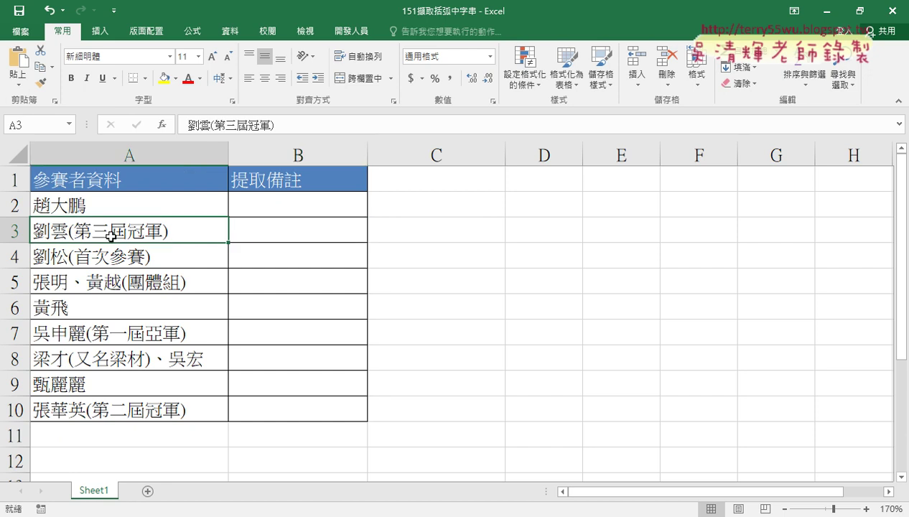
{"action": "left_click", "coordinate": [81, 206]}
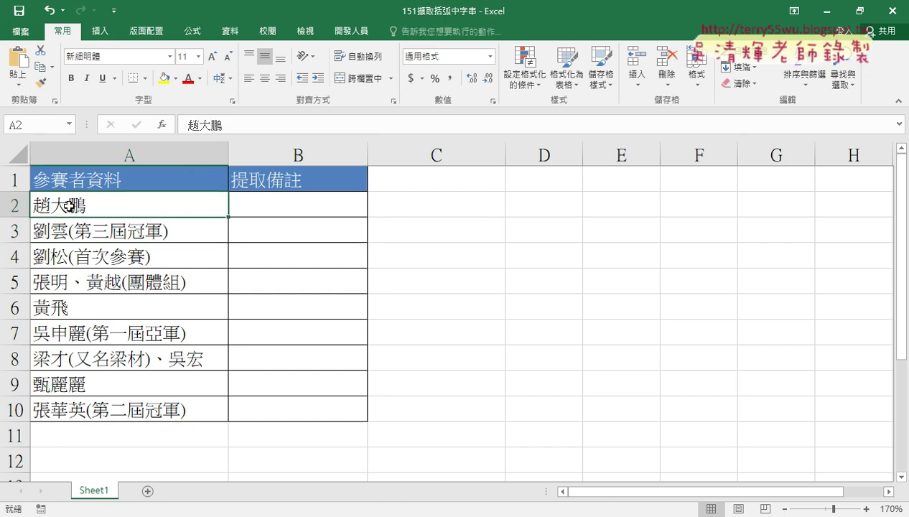
{"action": "left_click", "coordinate": [75, 230]}
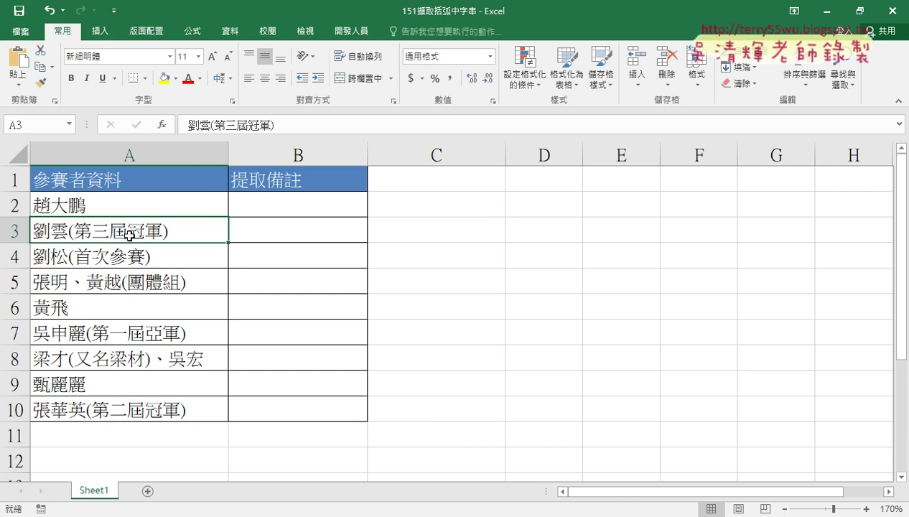
{"action": "left_click", "coordinate": [284, 235]}
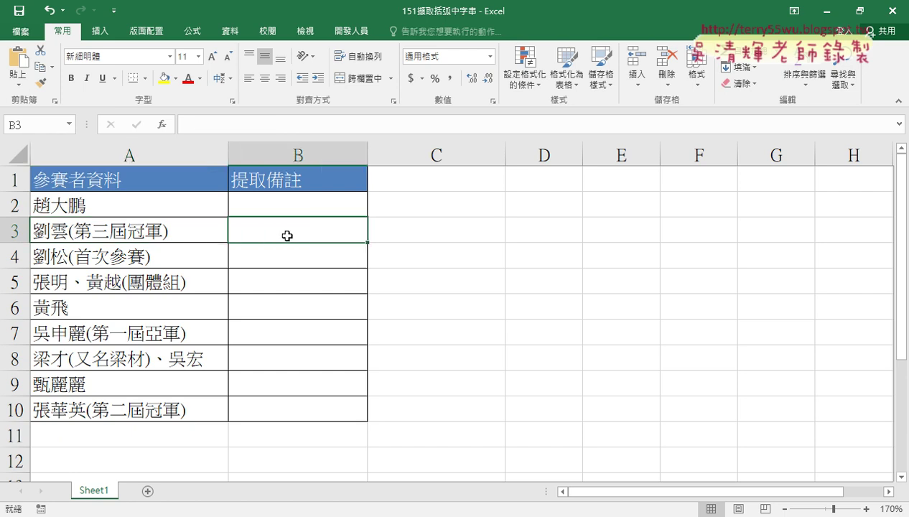
- Bring up Insert Function for B3 filtered to the 文字 (text) category
{"action": "left_click", "coordinate": [161, 125]}
{"action": "left_click_drag", "start_coordinate": [456, 190], "coordinate": [459, 89]}
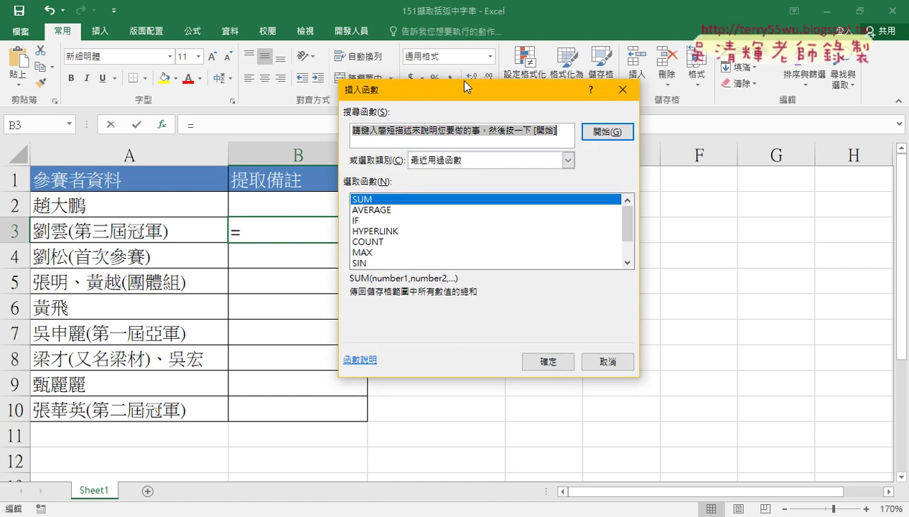
{"action": "left_click", "coordinate": [463, 160]}
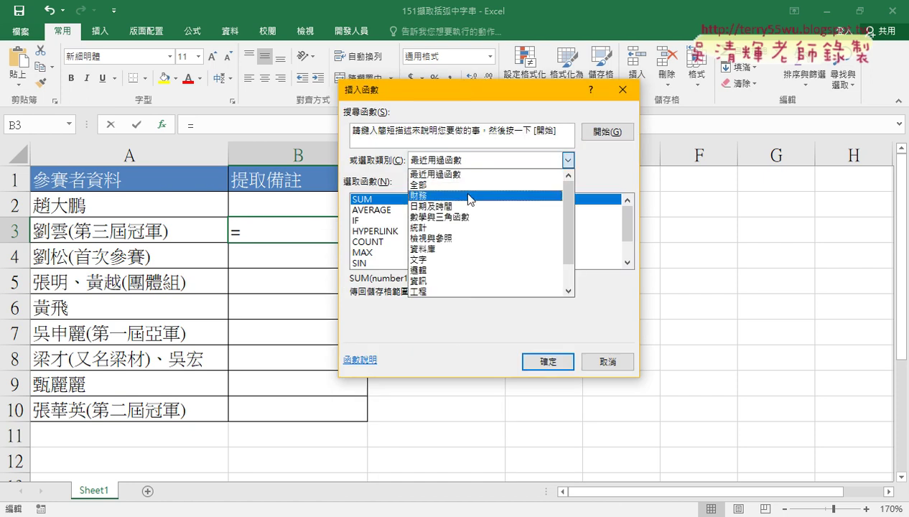
{"action": "left_click", "coordinate": [466, 259]}
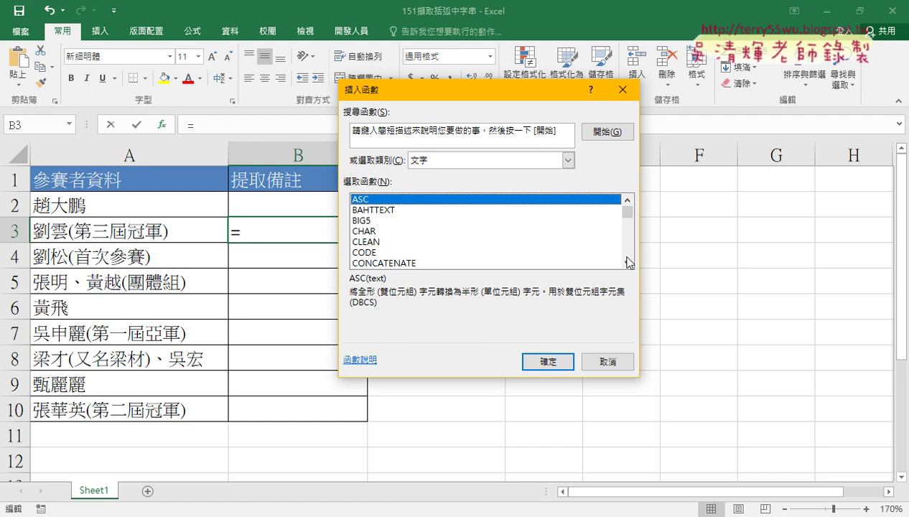
{"action": "left_click", "coordinate": [473, 162]}
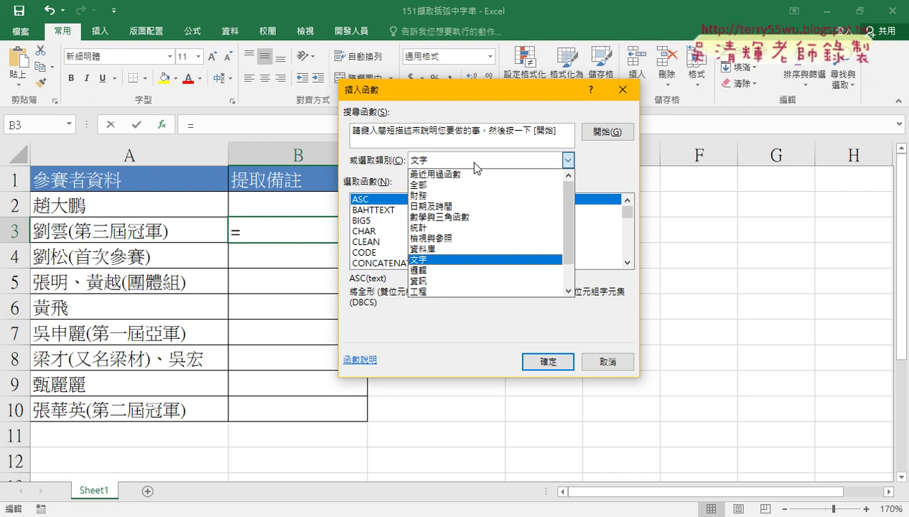
{"action": "left_click", "coordinate": [474, 163]}
- Compare the FIND and SEARCH descriptions, then insert FIND into B3
{"action": "left_click_drag", "start_coordinate": [626, 212], "coordinate": [627, 225]}
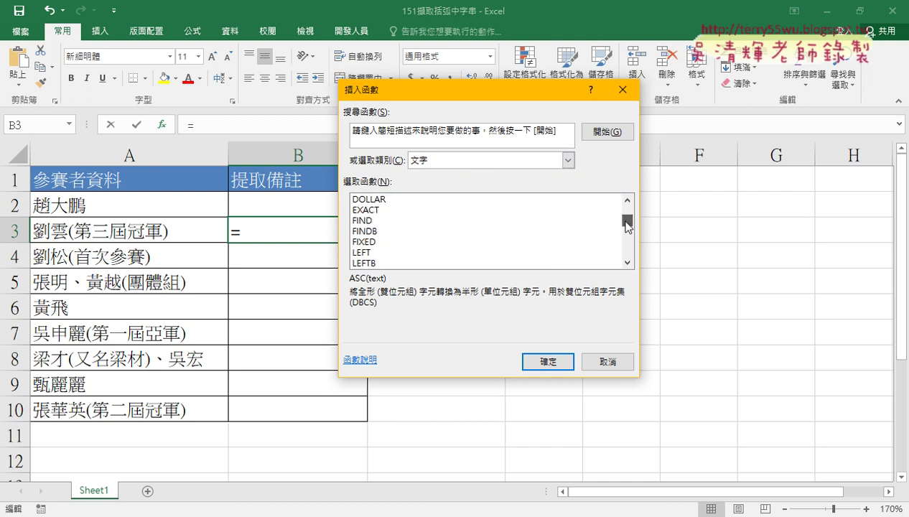
{"action": "left_click", "coordinate": [377, 222]}
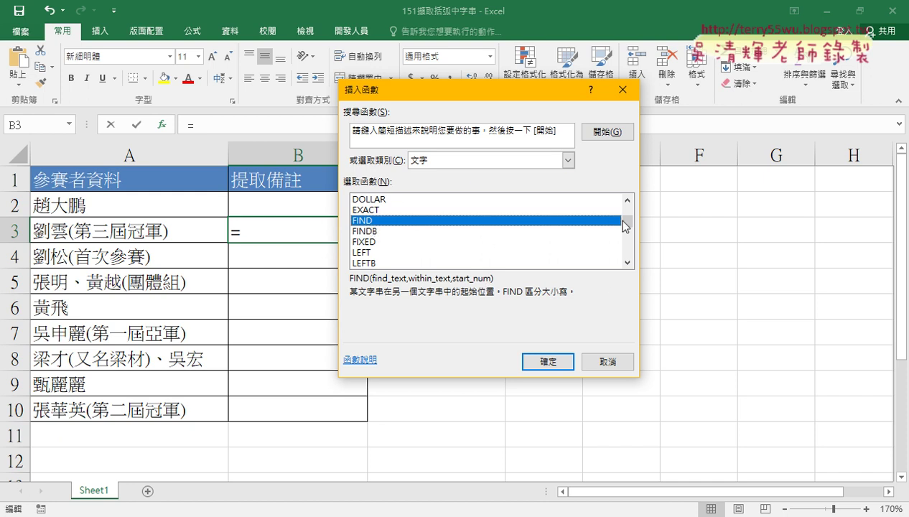
{"action": "left_click_drag", "start_coordinate": [627, 221], "coordinate": [629, 244]}
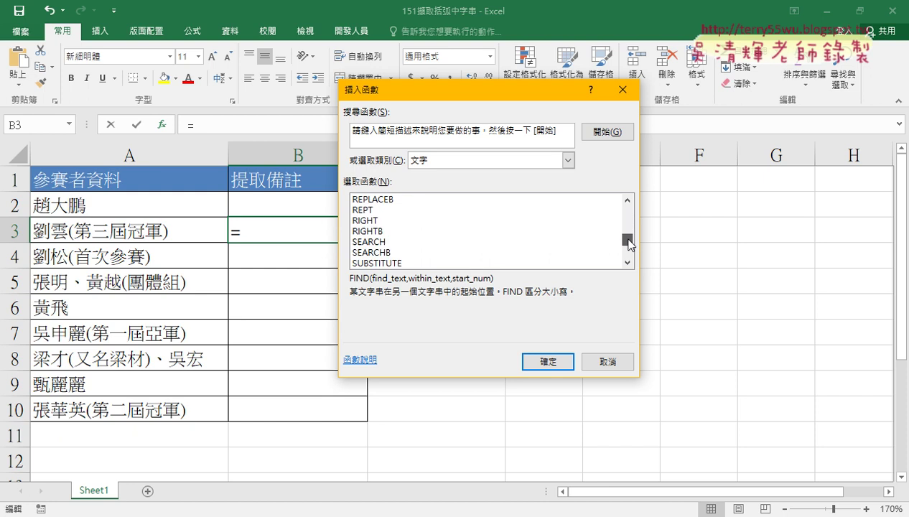
{"action": "left_click", "coordinate": [384, 248]}
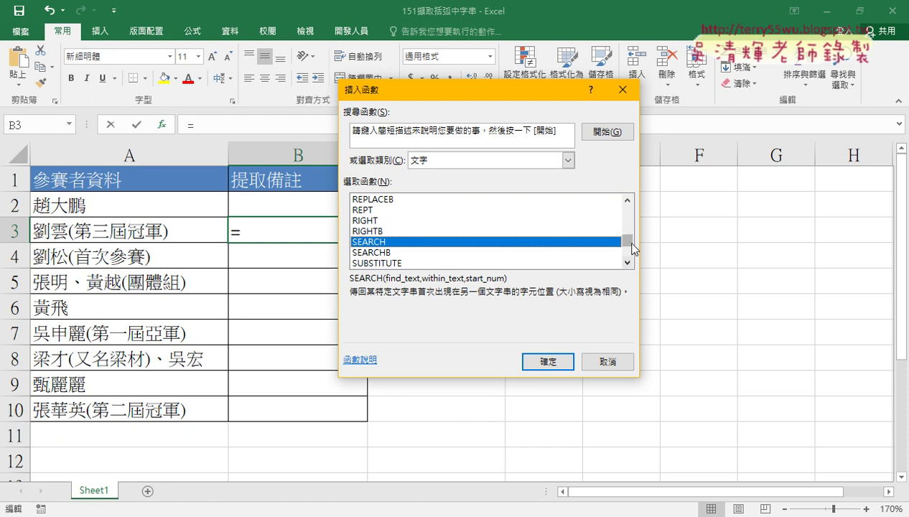
{"action": "left_click_drag", "start_coordinate": [629, 242], "coordinate": [631, 224]}
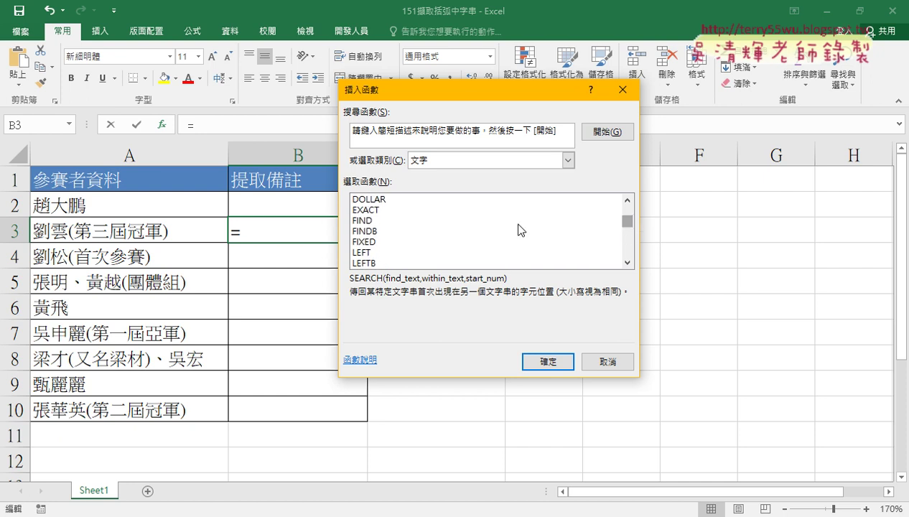
{"action": "left_click", "coordinate": [404, 221]}
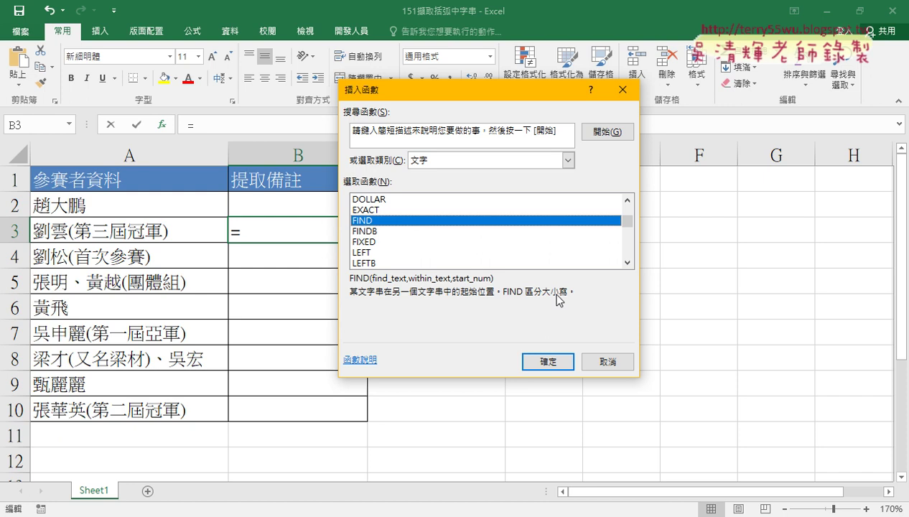
{"action": "left_click", "coordinate": [548, 361]}
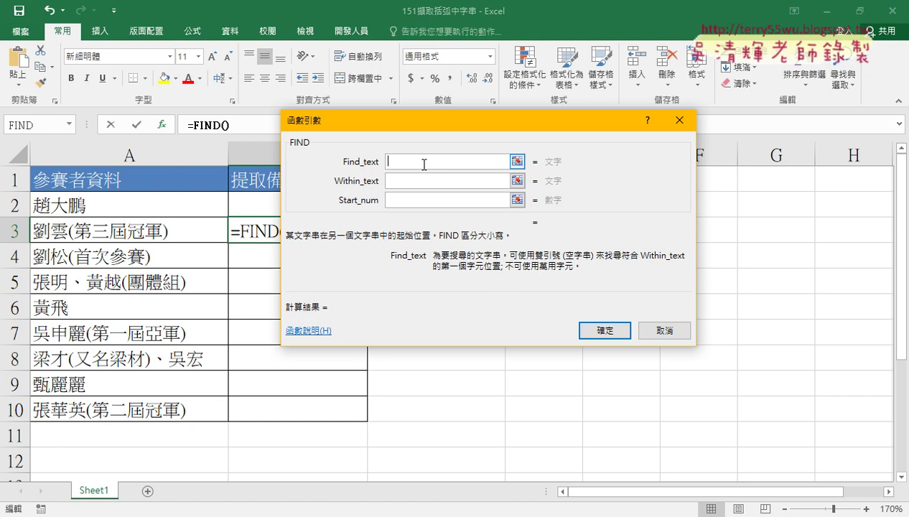
- Enter =FIND("(",A3) in B3 so it returns the opening parenthesis position 3
{"action": "type", "text": "("}
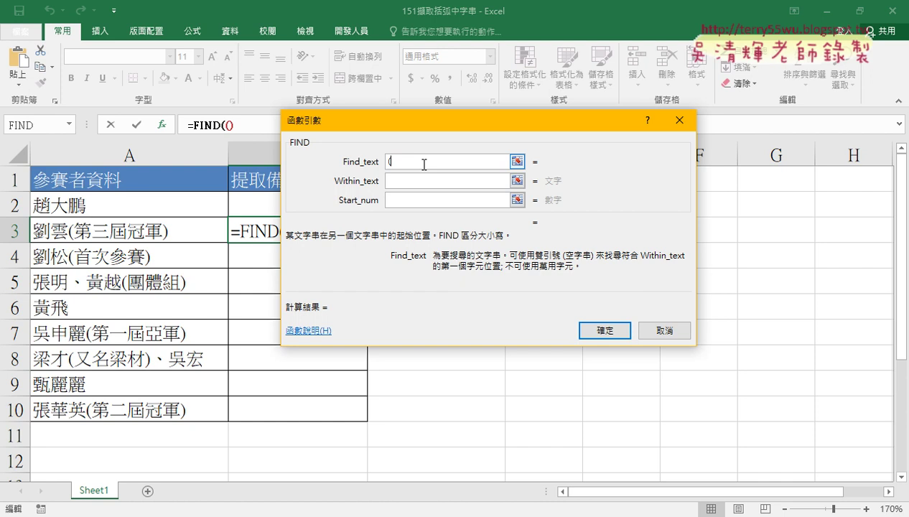
{"action": "left_click", "coordinate": [387, 161]}
{"action": "left_click", "coordinate": [405, 182]}
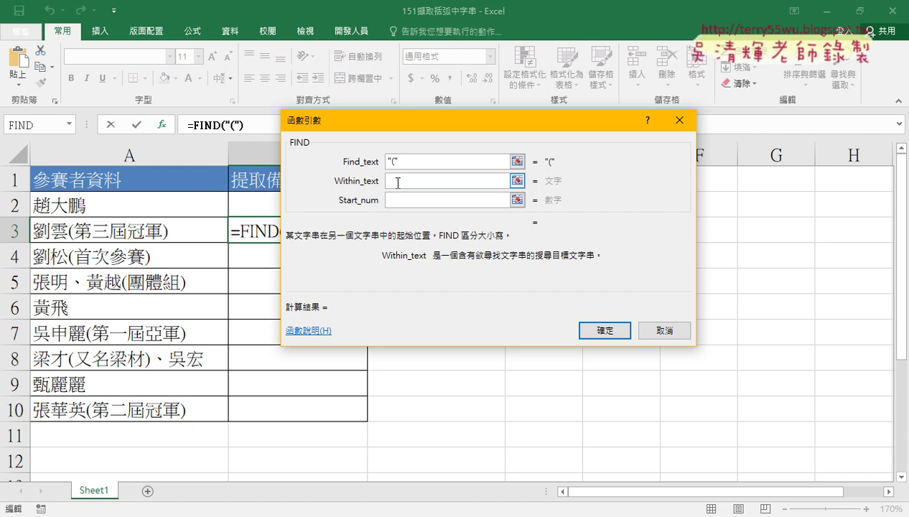
{"action": "left_click", "coordinate": [170, 229]}
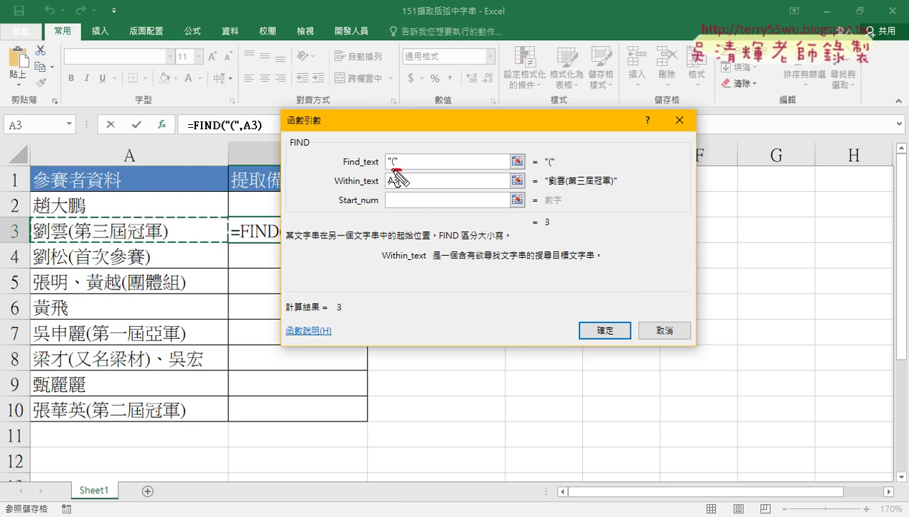
{"action": "left_click_drag", "start_coordinate": [401, 168], "coordinate": [385, 171]}
{"action": "left_click_drag", "start_coordinate": [543, 169], "coordinate": [555, 167]}
{"action": "left_click_drag", "start_coordinate": [406, 190], "coordinate": [386, 189]}
{"action": "left_click_drag", "start_coordinate": [570, 189], "coordinate": [563, 187]}
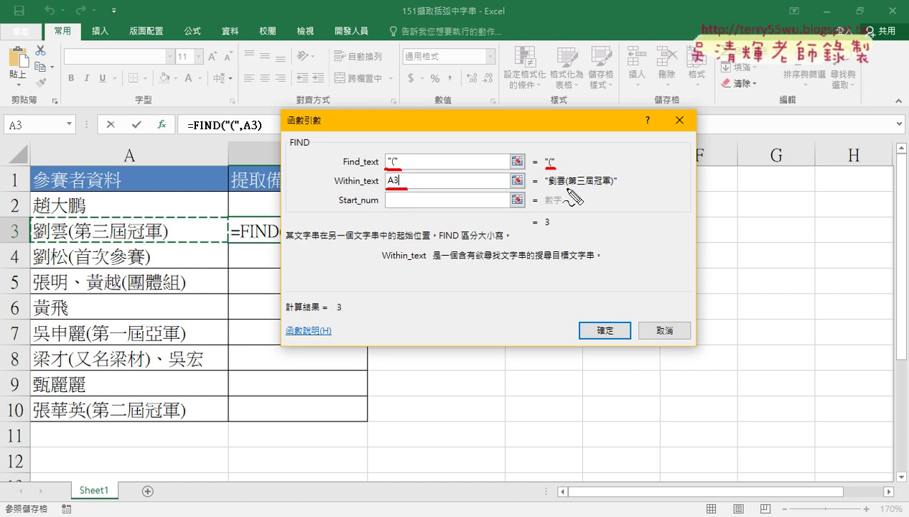
{"action": "left_click_drag", "start_coordinate": [558, 228], "coordinate": [543, 229]}
{"action": "key", "text": "Escape"}
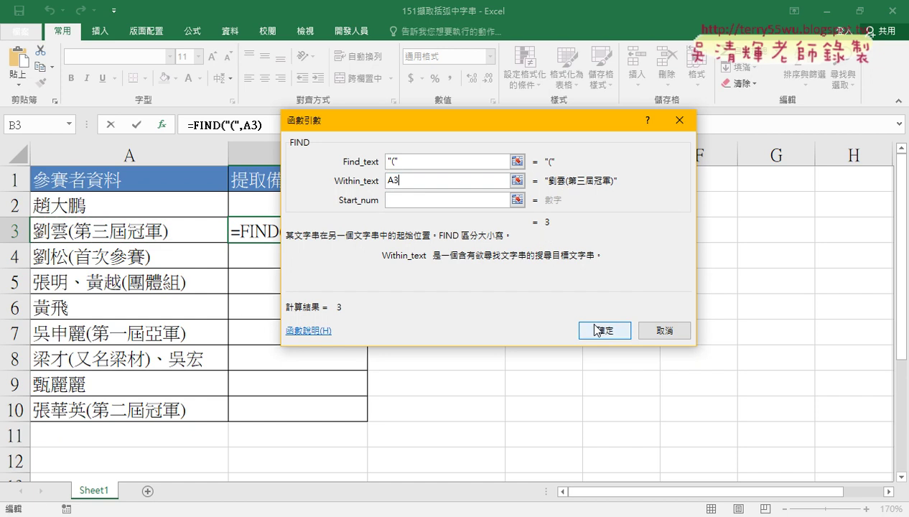
{"action": "left_click", "coordinate": [596, 329]}
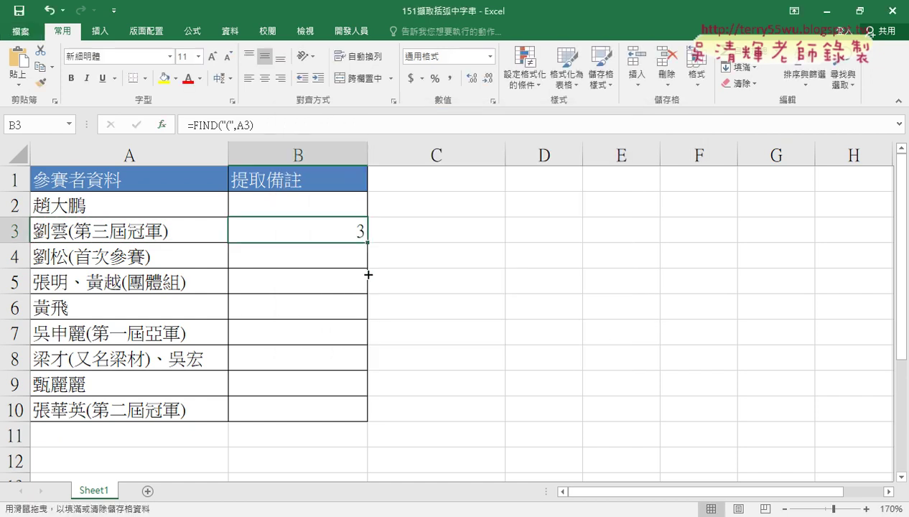
- Copy the FIND formula over B2:B10 and inspect B6's #VALUE! for an unbracketed entry
{"action": "left_click_drag", "start_coordinate": [368, 274], "coordinate": [367, 424]}
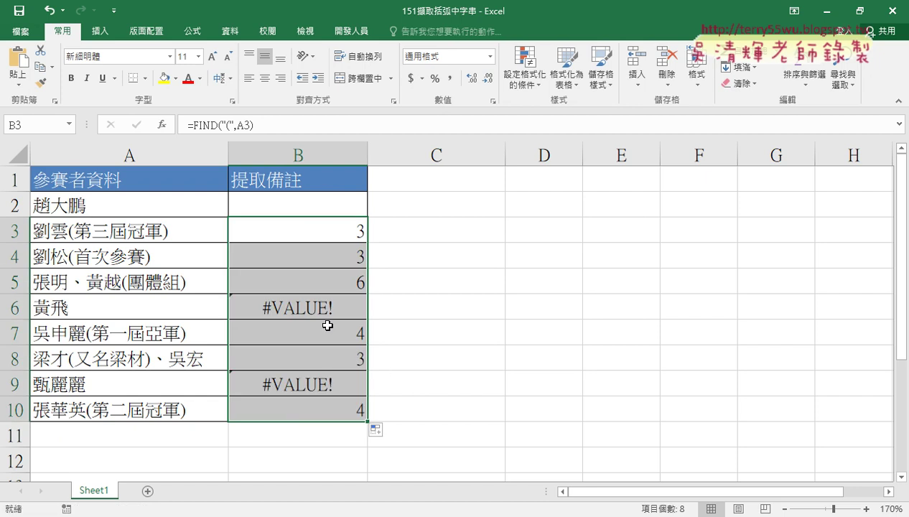
{"action": "left_click", "coordinate": [311, 307]}
{"action": "left_click", "coordinate": [82, 306]}
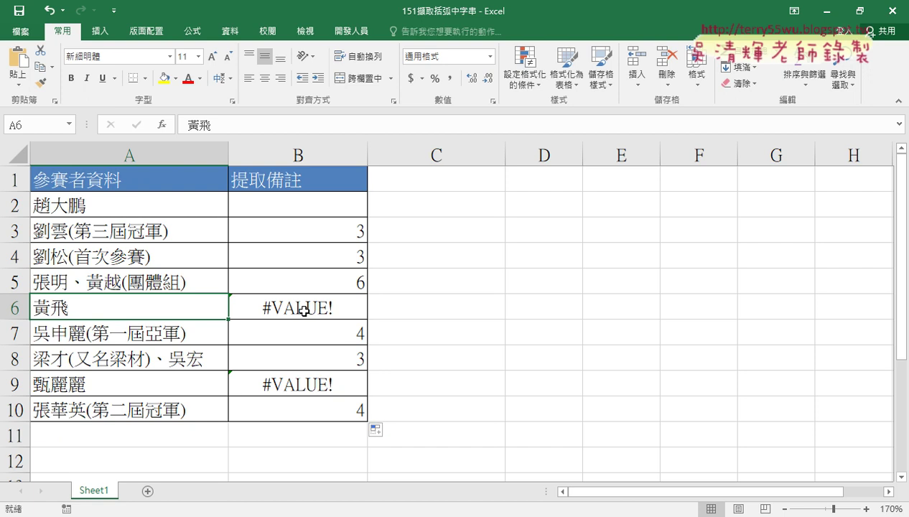
{"action": "left_click", "coordinate": [430, 307]}
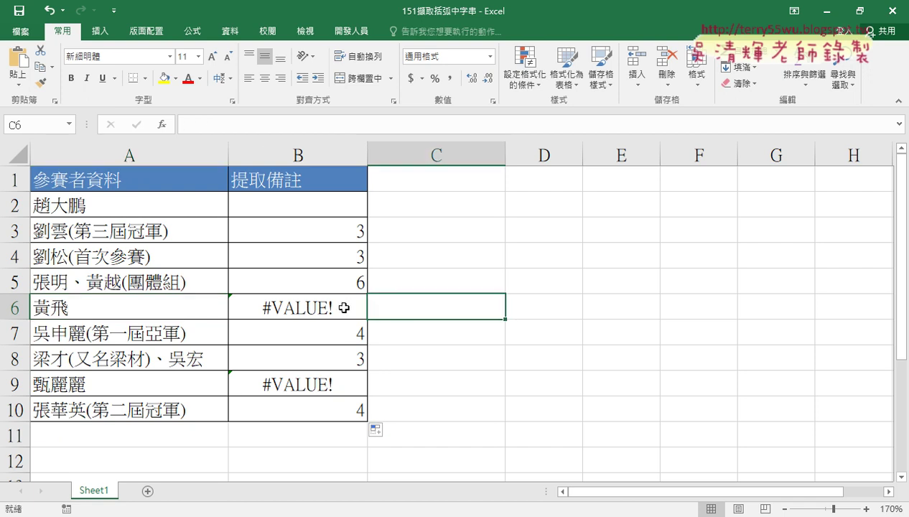
{"action": "left_click", "coordinate": [343, 307]}
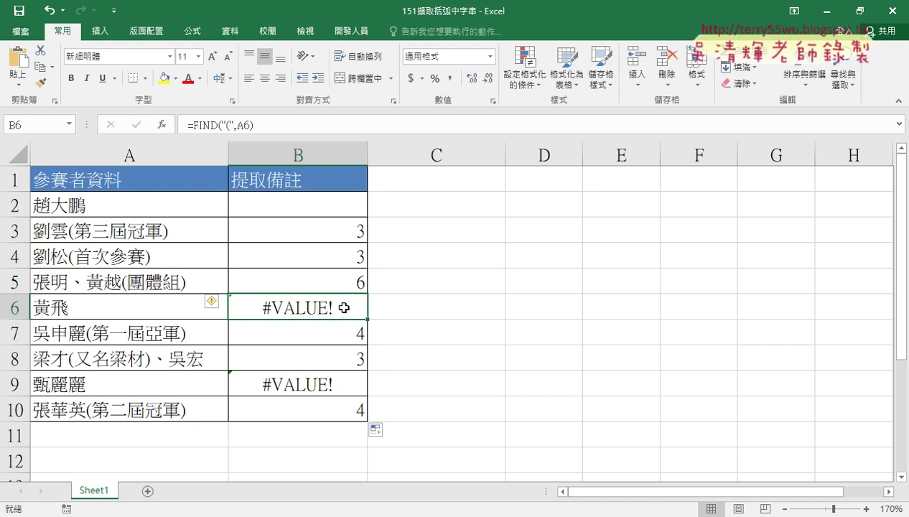
{"action": "left_click", "coordinate": [354, 235]}
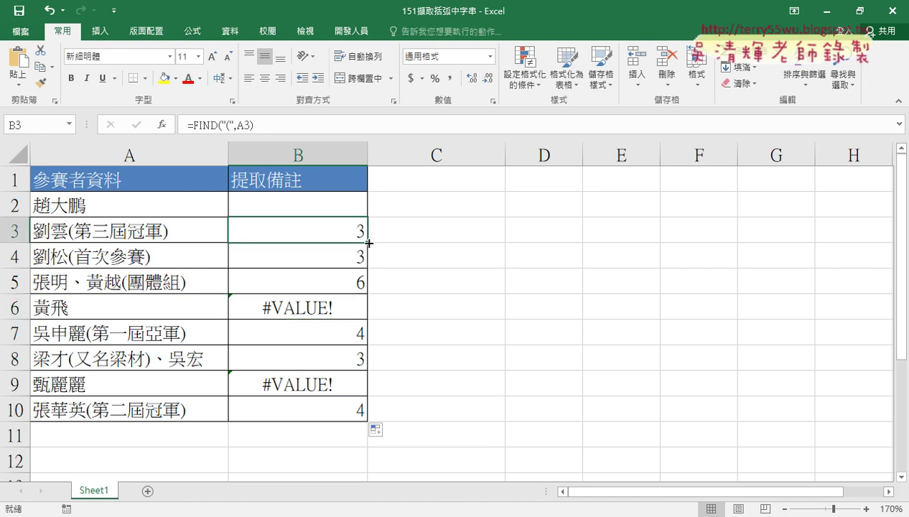
{"action": "left_click_drag", "start_coordinate": [369, 244], "coordinate": [368, 201]}
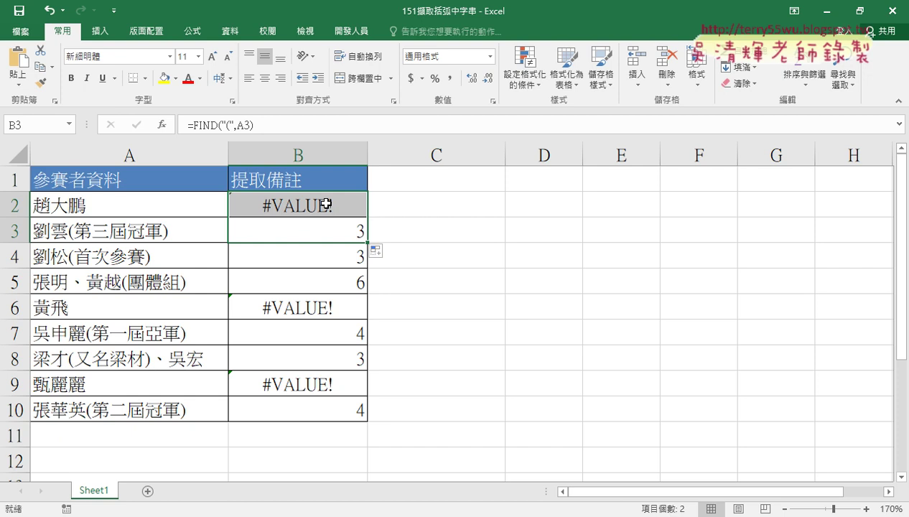
- Mark A3's parentheses and B3's position value with pen annotations, then erase them
{"action": "left_click", "coordinate": [328, 233]}
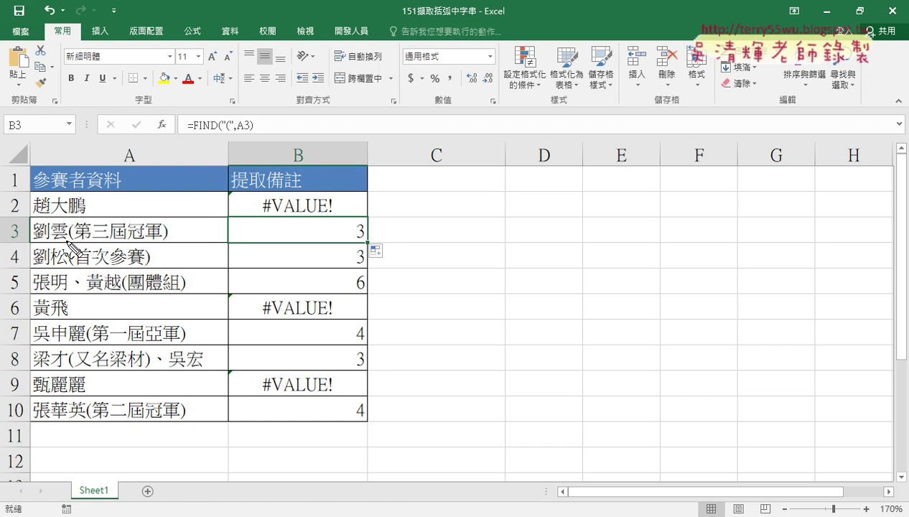
{"action": "left_click_drag", "start_coordinate": [65, 240], "coordinate": [72, 239]}
{"action": "mouse_move", "coordinate": [79, 202]}
{"action": "left_mouse_down"}
{"action": "mouse_move", "coordinate": [97, 194]}
{"action": "mouse_move", "coordinate": [87, 219]}
{"action": "left_mouse_up"}
{"action": "mouse_move", "coordinate": [388, 230]}
{"action": "left_mouse_down"}
{"action": "mouse_move", "coordinate": [367, 230]}
{"action": "mouse_move", "coordinate": [386, 243]}
{"action": "left_mouse_up"}
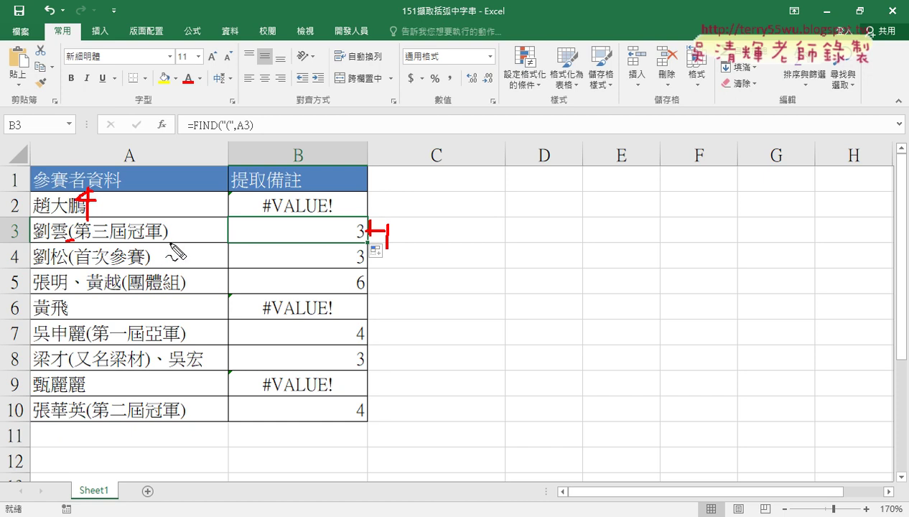
{"action": "mouse_move", "coordinate": [172, 246]}
{"action": "left_mouse_down"}
{"action": "mouse_move", "coordinate": [162, 243]}
{"action": "mouse_move", "coordinate": [171, 222]}
{"action": "left_mouse_up"}
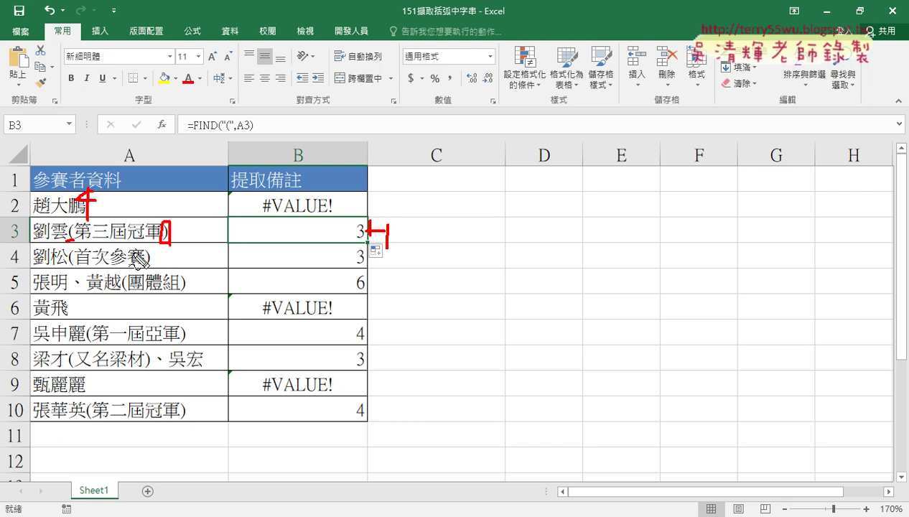
{"action": "left_click_drag", "start_coordinate": [68, 244], "coordinate": [84, 242]}
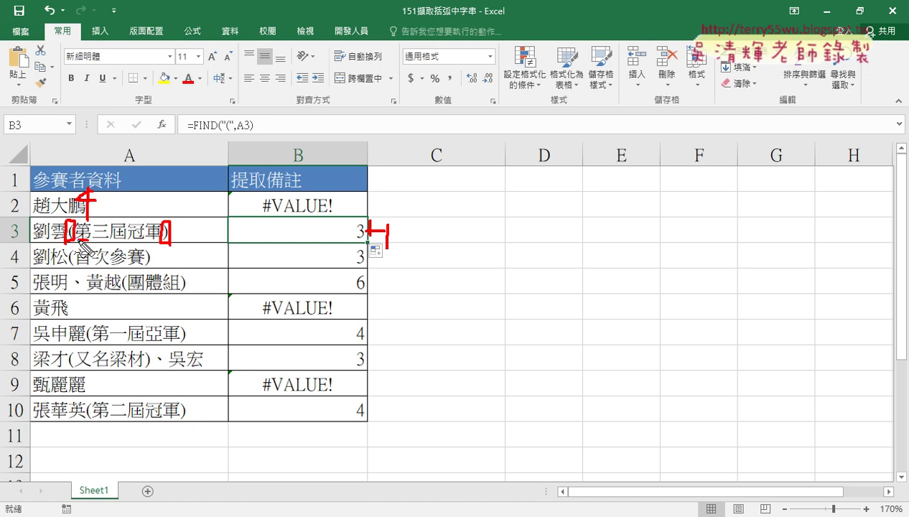
{"action": "left_click_drag", "start_coordinate": [70, 243], "coordinate": [86, 243]}
{"action": "mouse_move", "coordinate": [81, 239]}
{"action": "left_mouse_down"}
{"action": "mouse_move", "coordinate": [152, 239]}
{"action": "mouse_move", "coordinate": [183, 191]}
{"action": "mouse_move", "coordinate": [267, 209]}
{"action": "left_mouse_up"}
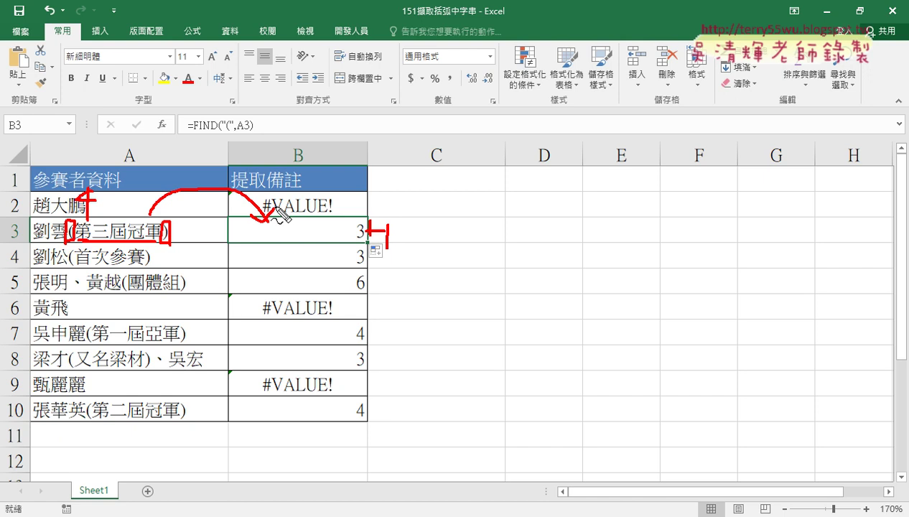
{"action": "key", "text": "Escape"}
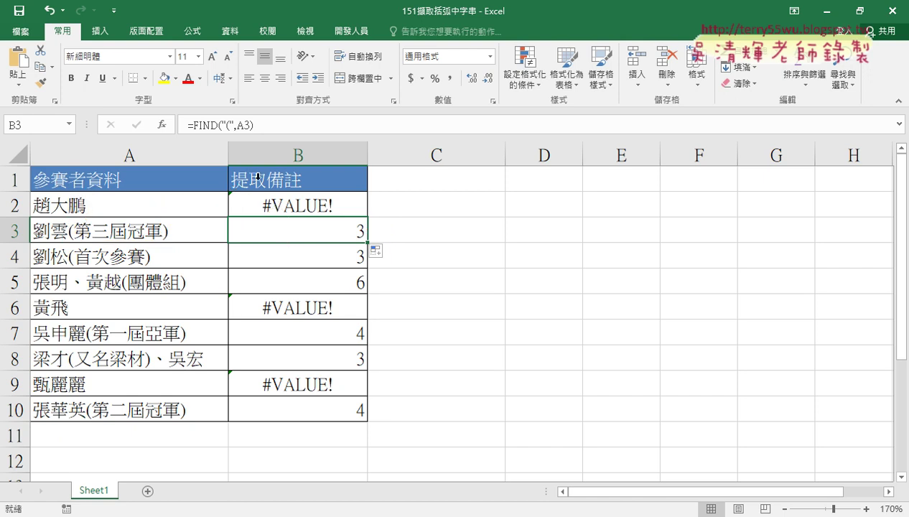
- Cut FIND("(",A3) out of B3's formula, leaving a bare equals sign
{"action": "left_click_drag", "start_coordinate": [194, 125], "coordinate": [273, 125]}
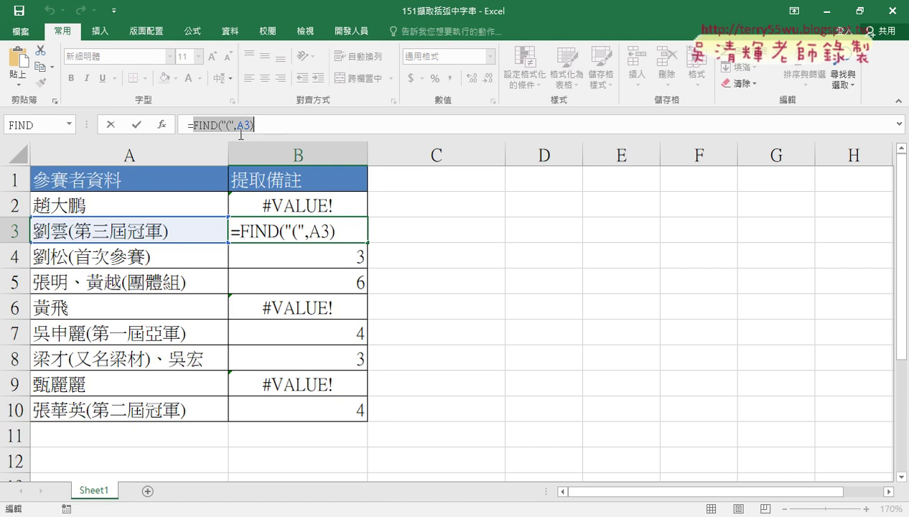
{"action": "right_click", "coordinate": [252, 126]}
{"action": "left_click", "coordinate": [260, 135]}
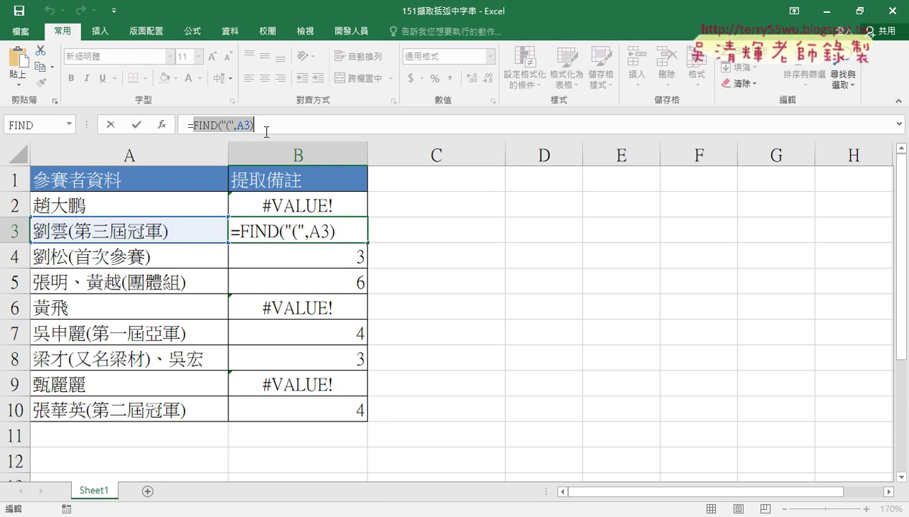
{"action": "left_click", "coordinate": [162, 125]}
- Start a MID formula in B3 with Text A3 and Start_num FIND("(",A3)+1
{"action": "double_click", "coordinate": [626, 263]}
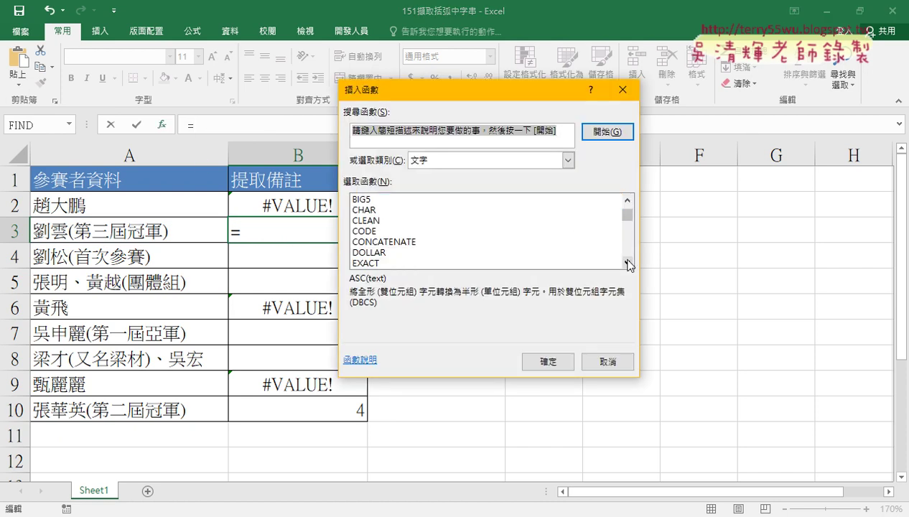
{"action": "double_click", "coordinate": [627, 263]}
{"action": "double_click", "coordinate": [626, 263]}
{"action": "double_click", "coordinate": [626, 262]}
{"action": "double_click", "coordinate": [627, 263]}
{"action": "double_click", "coordinate": [627, 263]}
{"action": "left_click", "coordinate": [626, 263]}
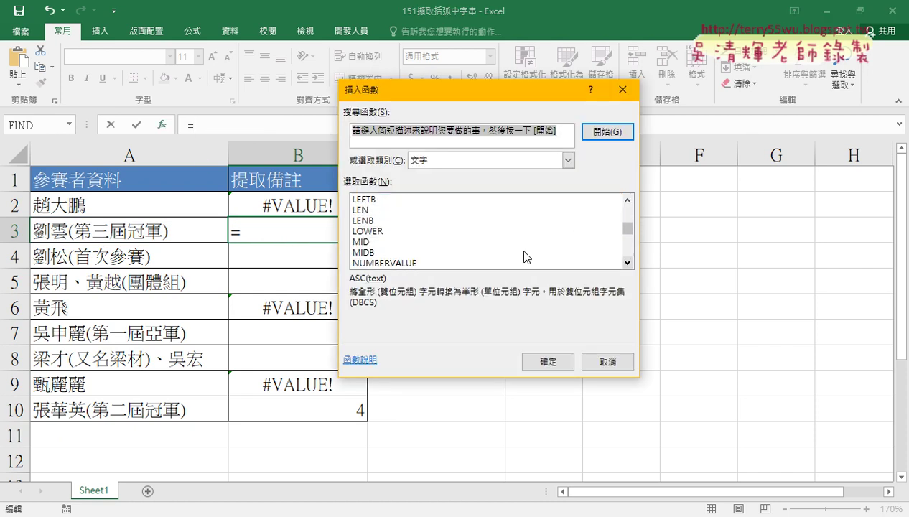
{"action": "double_click", "coordinate": [367, 242]}
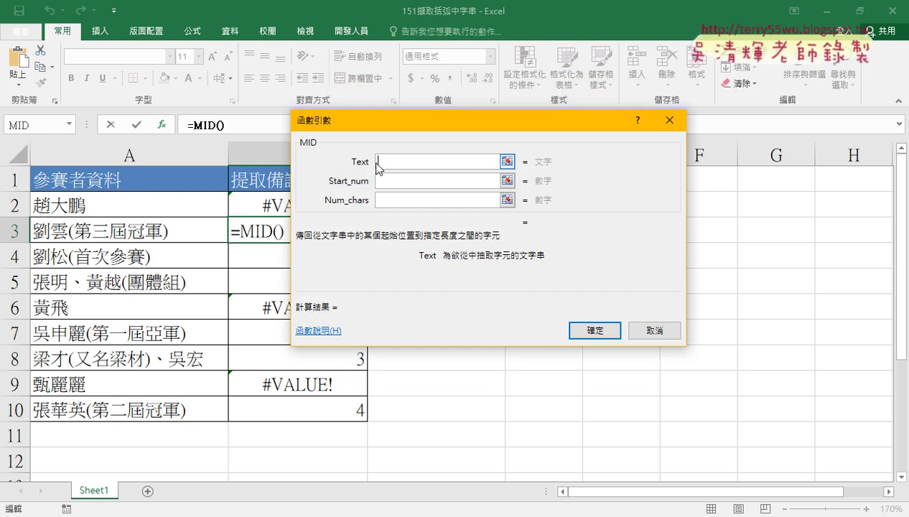
{"action": "left_click_drag", "start_coordinate": [406, 128], "coordinate": [553, 211]}
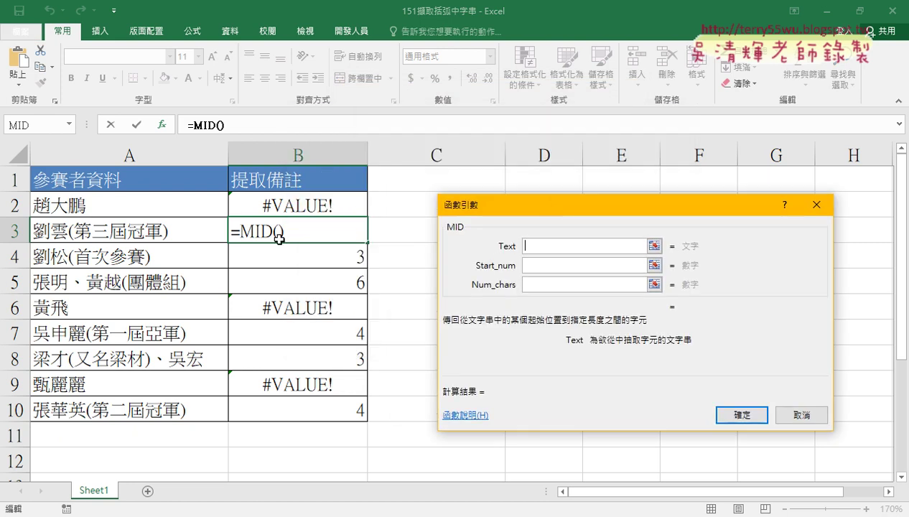
{"action": "left_click", "coordinate": [149, 232]}
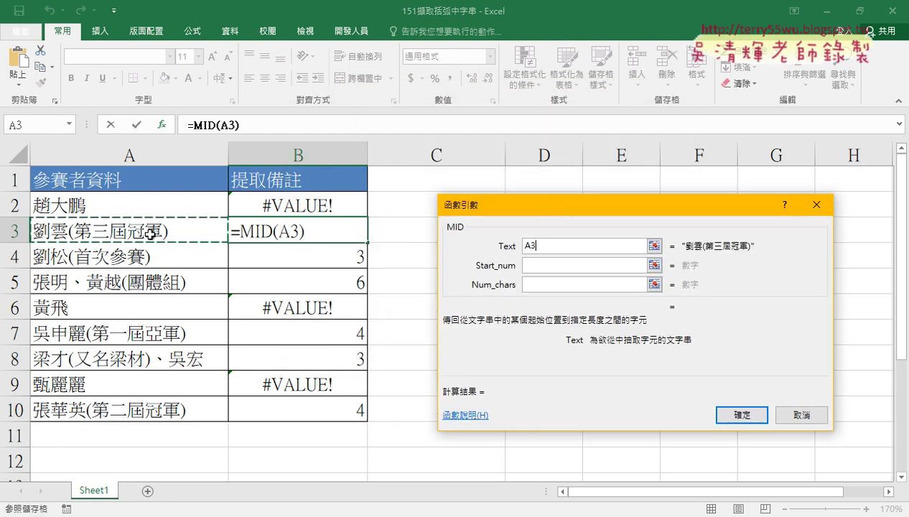
{"action": "left_click", "coordinate": [533, 263]}
{"action": "right_click", "coordinate": [543, 265]}
{"action": "left_click", "coordinate": [560, 278]}
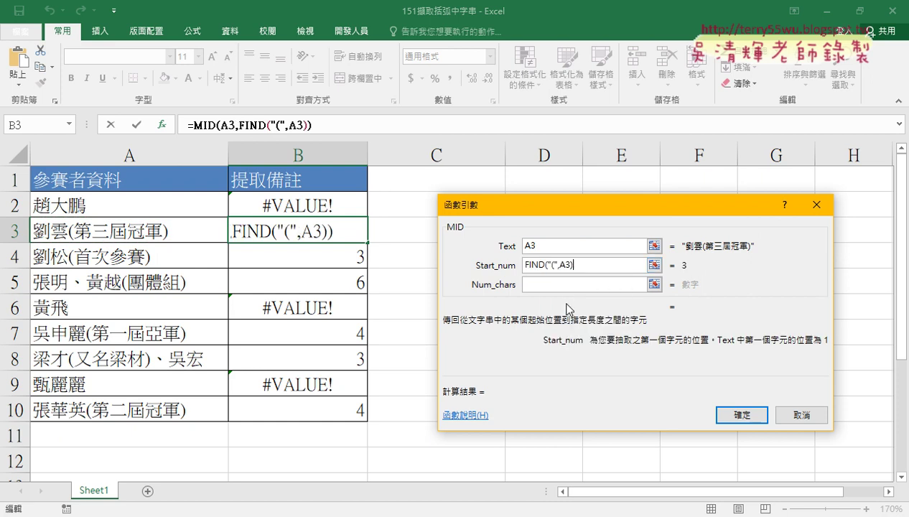
{"action": "type", "text": "+"}
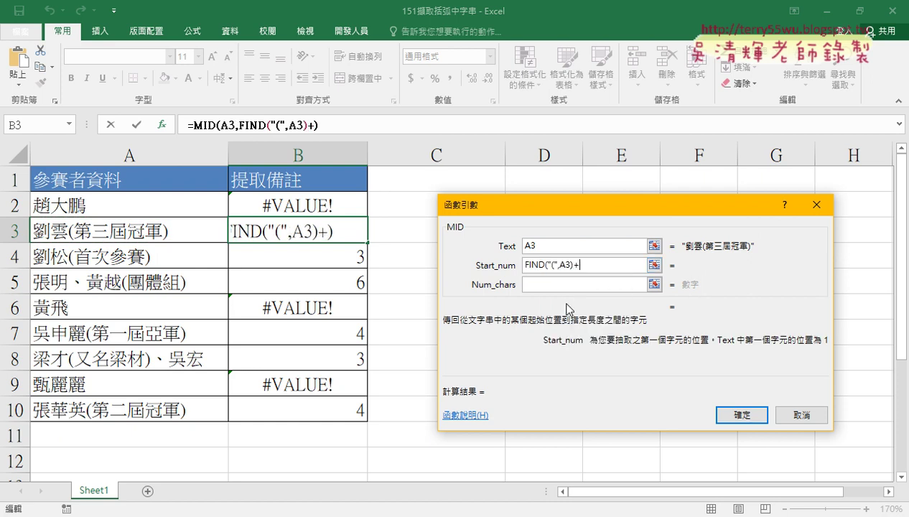
{"action": "type", "text": "1"}
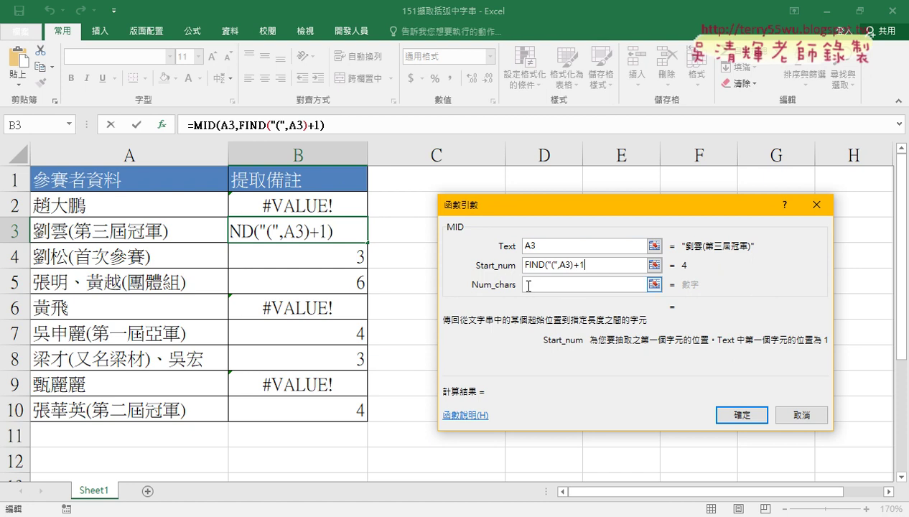
- Set MID's Num_chars to FIND(")",A3)-FIND("(",A3)
{"action": "left_click", "coordinate": [543, 285]}
{"action": "right_click", "coordinate": [543, 285]}
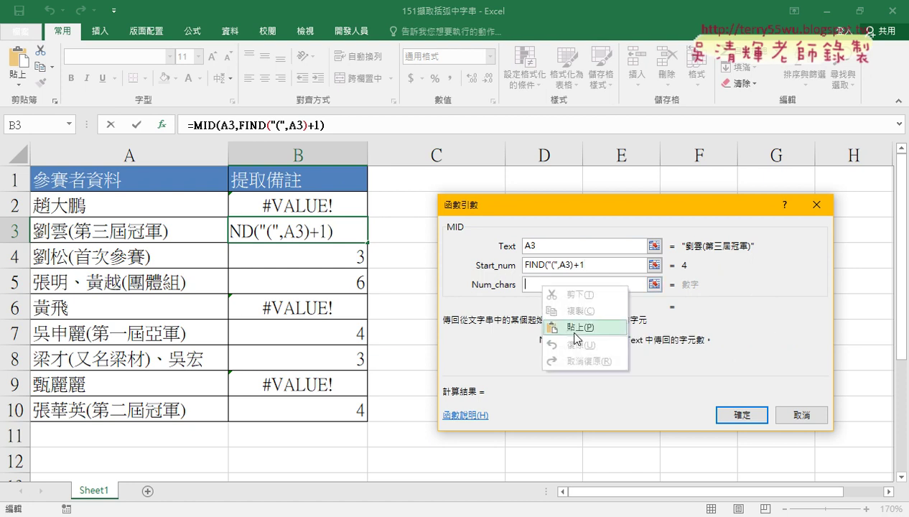
{"action": "left_click", "coordinate": [577, 328]}
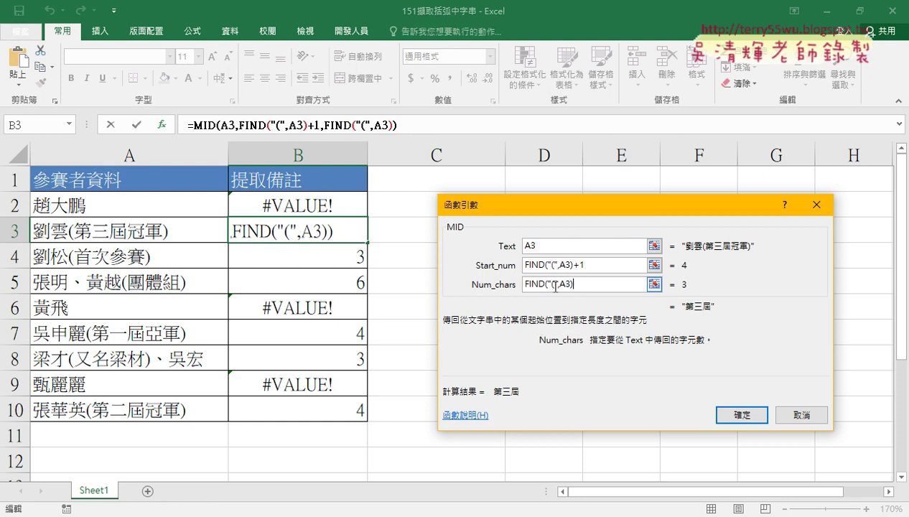
{"action": "left_click", "coordinate": [548, 284]}
{"action": "key", "text": "Delete"}
{"action": "type", "text": ")"}
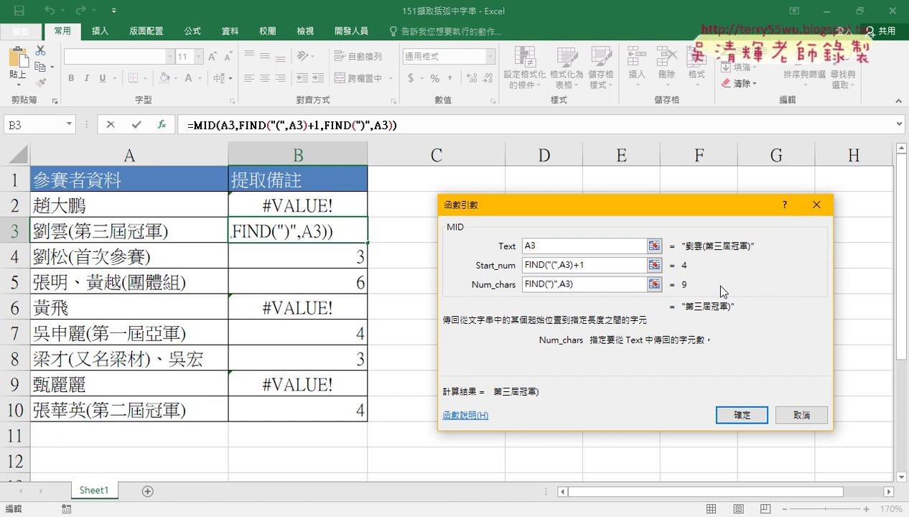
{"action": "left_click", "coordinate": [610, 287]}
{"action": "type", "text": "-"}
{"action": "key", "text": "ctrl+v"}
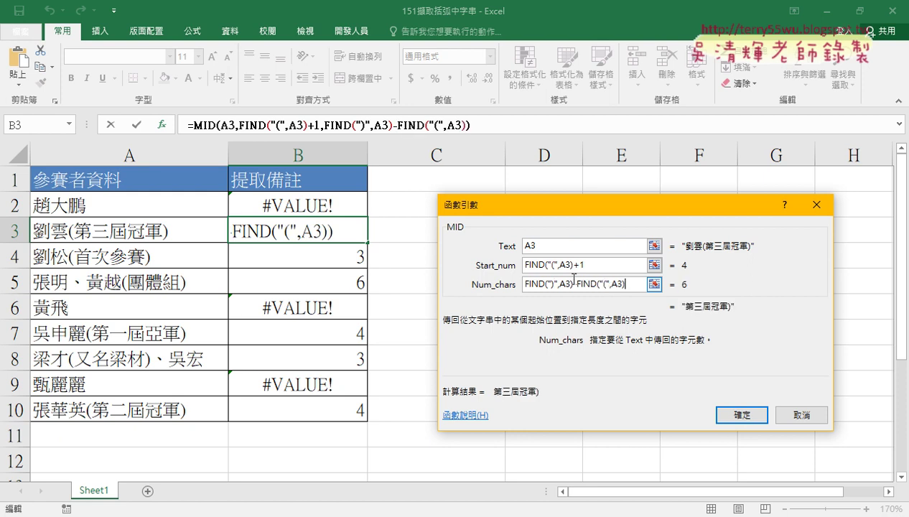
- Append -1 to Num_chars so the preview reads 第三屆冠軍 without the closing parenthesis
{"action": "left_click_drag", "start_coordinate": [577, 284], "coordinate": [625, 285]}
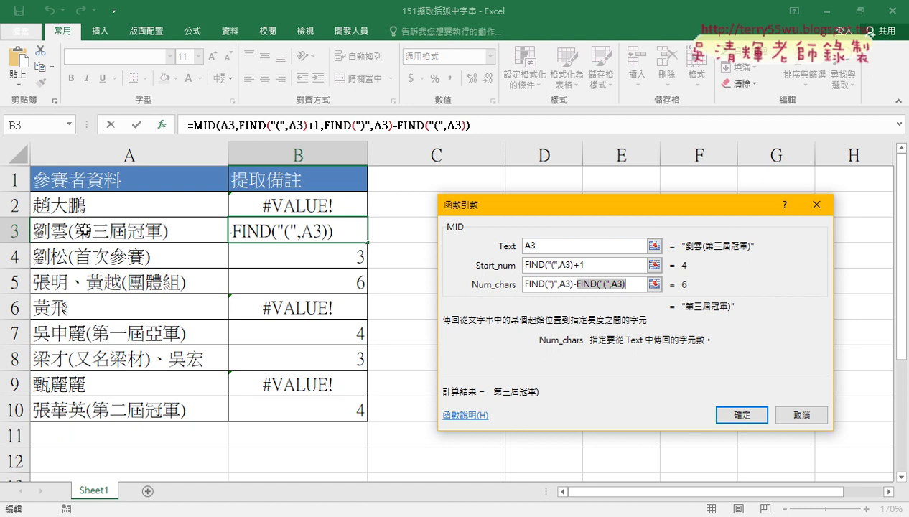
{"action": "left_click", "coordinate": [640, 282]}
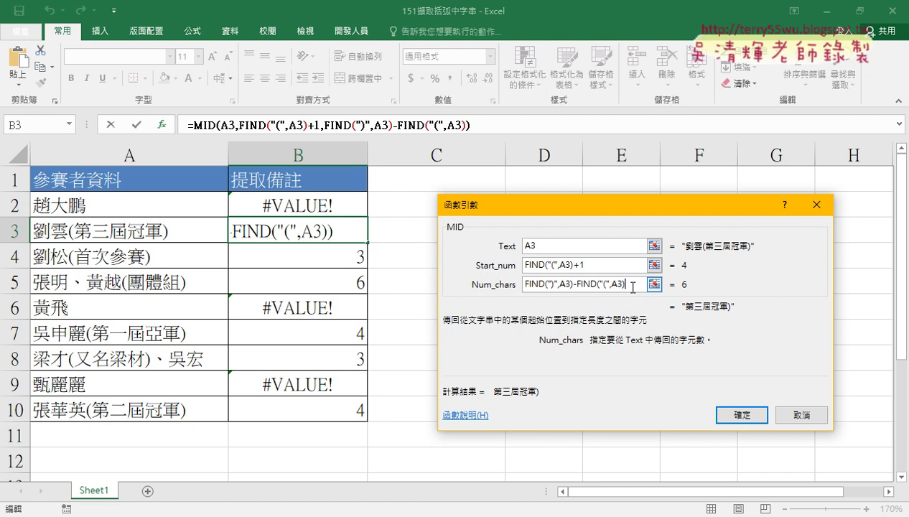
{"action": "type", "text": "-1"}
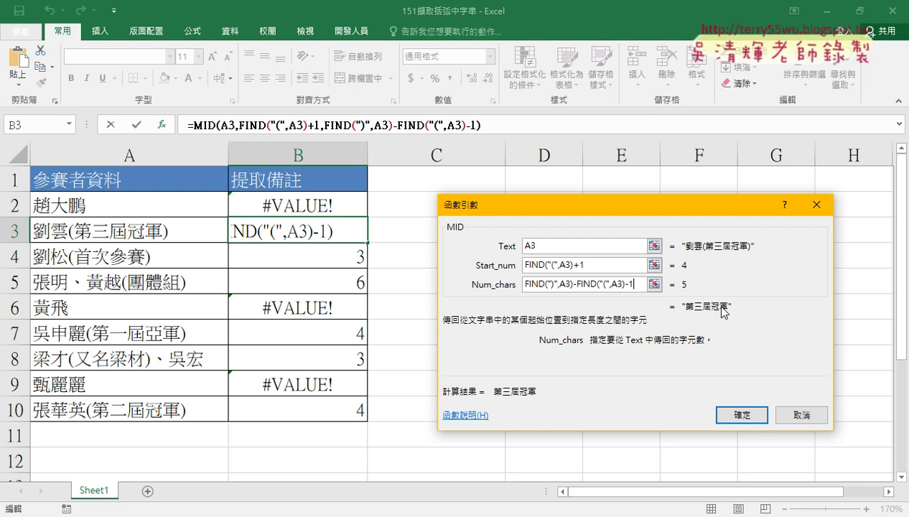
- Confirm B3's MID formula and fill it over B2:B10, extracting notes like 首次參賽 and 團體組
{"action": "left_click", "coordinate": [739, 414]}
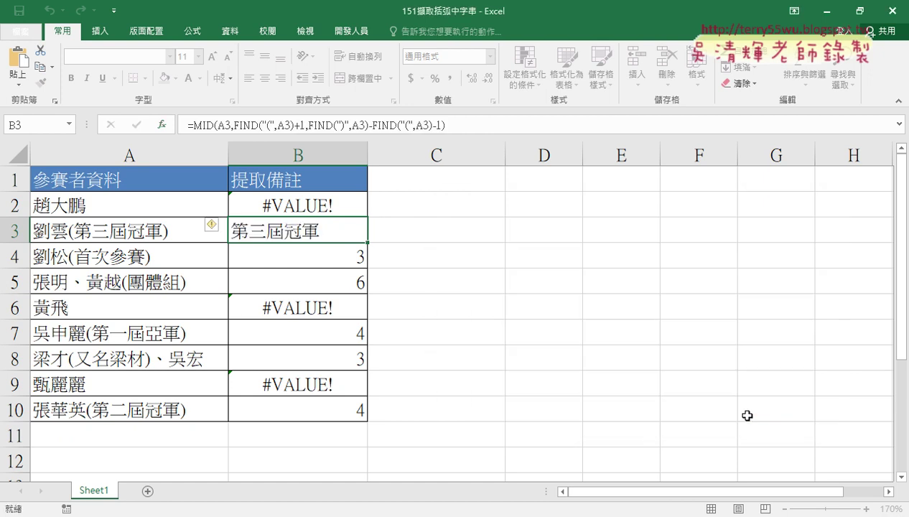
{"action": "left_click_drag", "start_coordinate": [368, 244], "coordinate": [367, 413]}
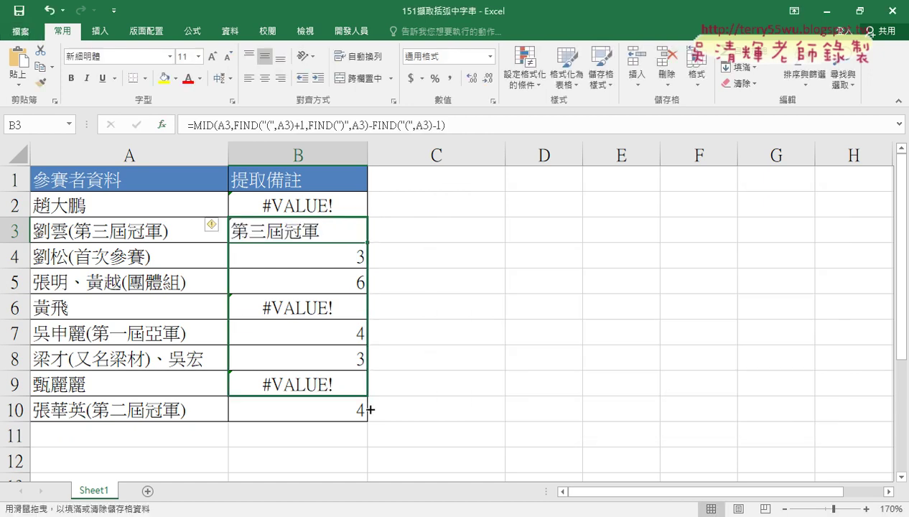
{"action": "left_click", "coordinate": [339, 228]}
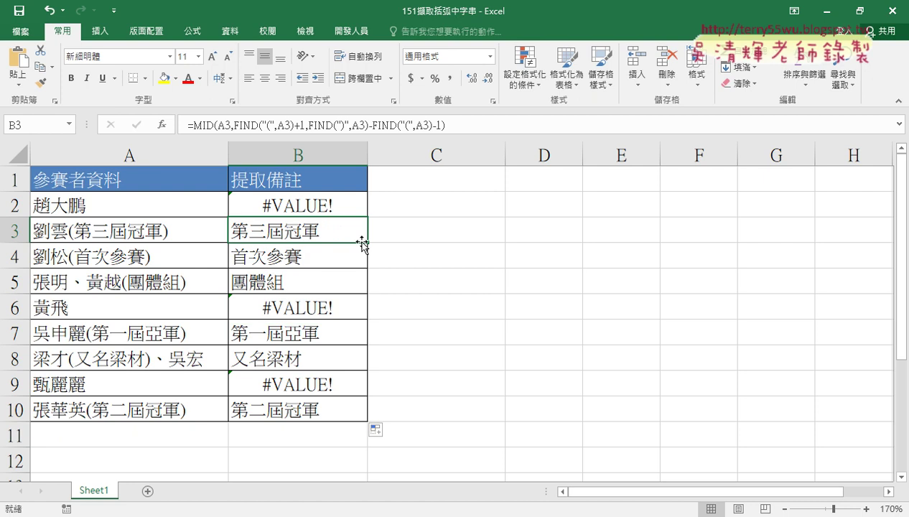
{"action": "mouse_move", "coordinate": [367, 242]}
{"action": "left_mouse_down"}
{"action": "mouse_move", "coordinate": [366, 199]}
{"action": "mouse_move", "coordinate": [284, 205]}
{"action": "left_mouse_up"}
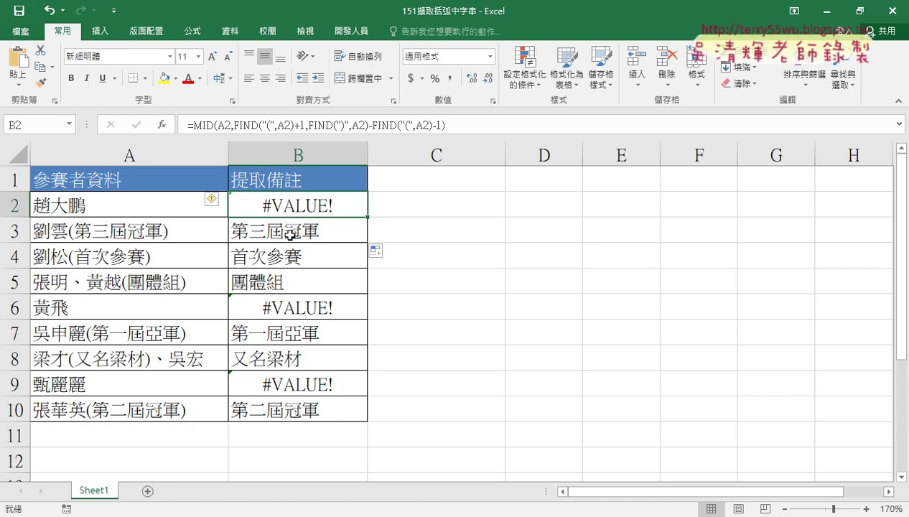
- Cut B3's MID(...) formula text after the equals sign in the formula bar
{"action": "left_click", "coordinate": [287, 229]}
{"action": "left_click", "coordinate": [197, 125]}
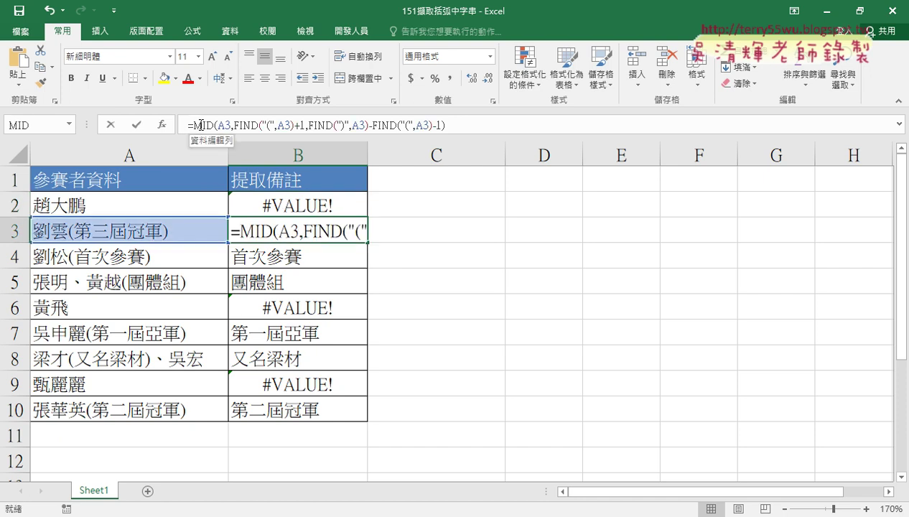
{"action": "left_click_drag", "start_coordinate": [197, 125], "coordinate": [485, 125]}
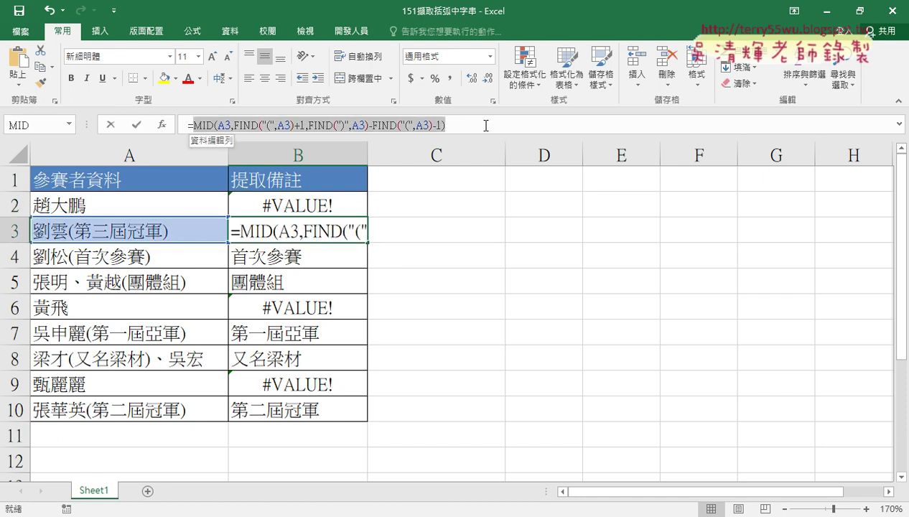
{"action": "right_click", "coordinate": [257, 123]}
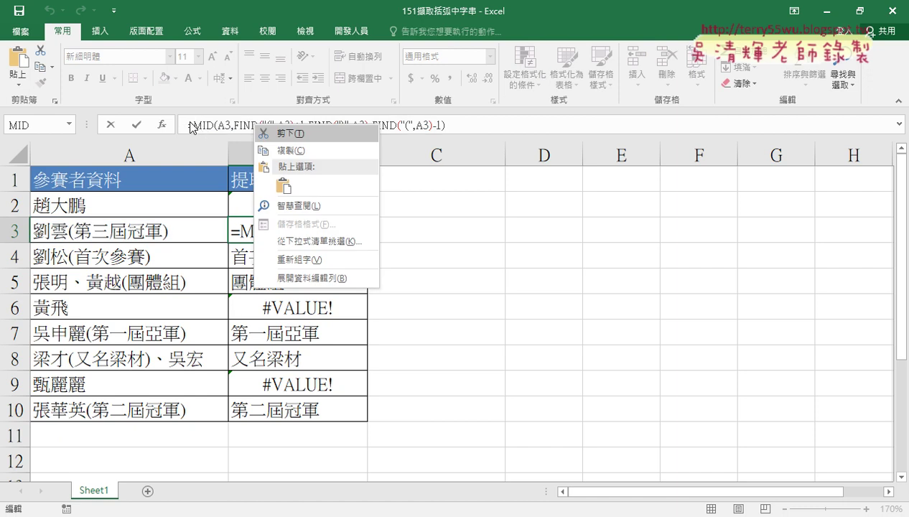
{"action": "left_click", "coordinate": [288, 134]}
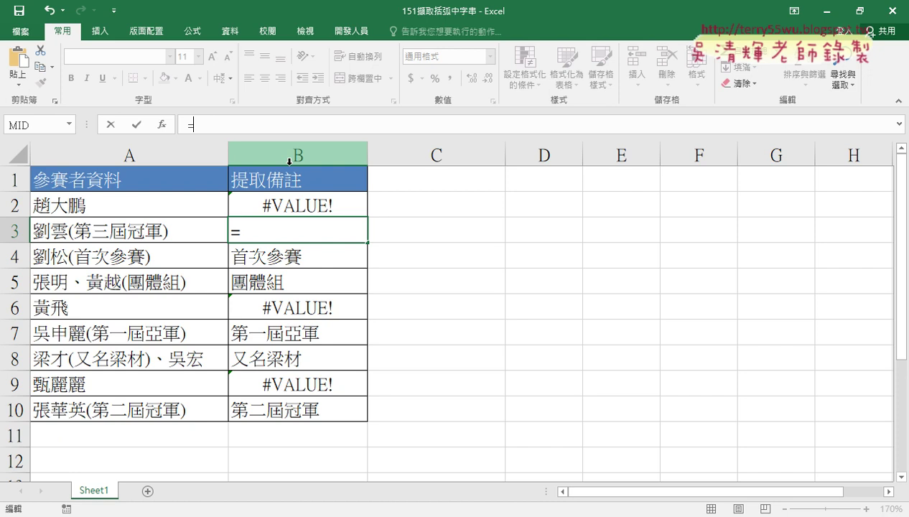
- Insert the IFERROR function from the Logical category into B3
{"action": "left_click", "coordinate": [163, 125]}
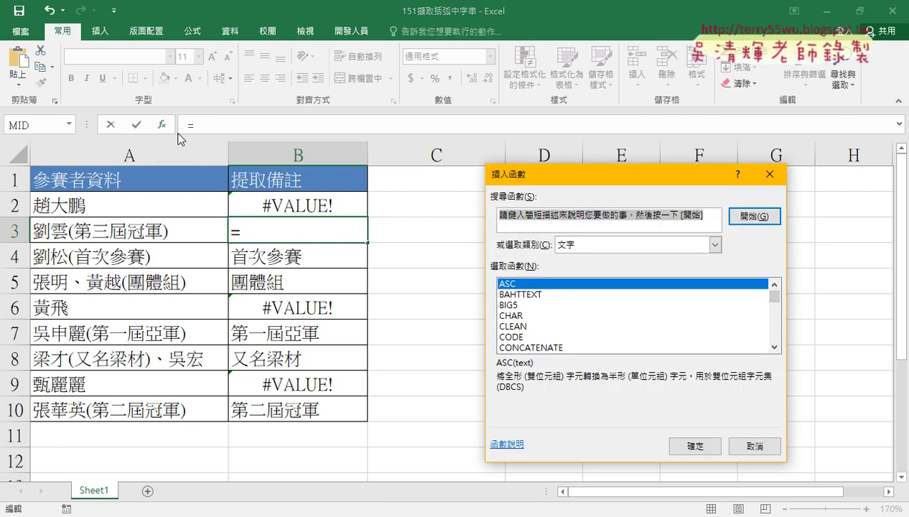
{"action": "left_click", "coordinate": [593, 251]}
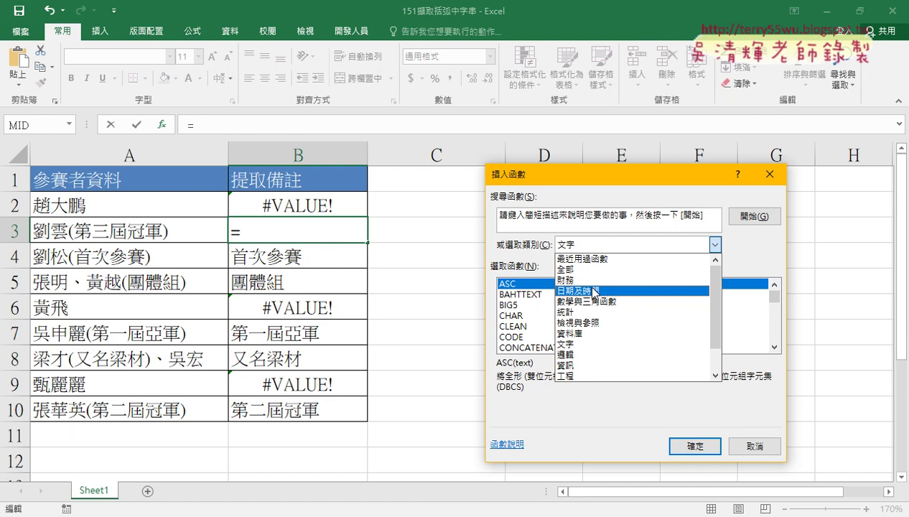
{"action": "left_click", "coordinate": [590, 355]}
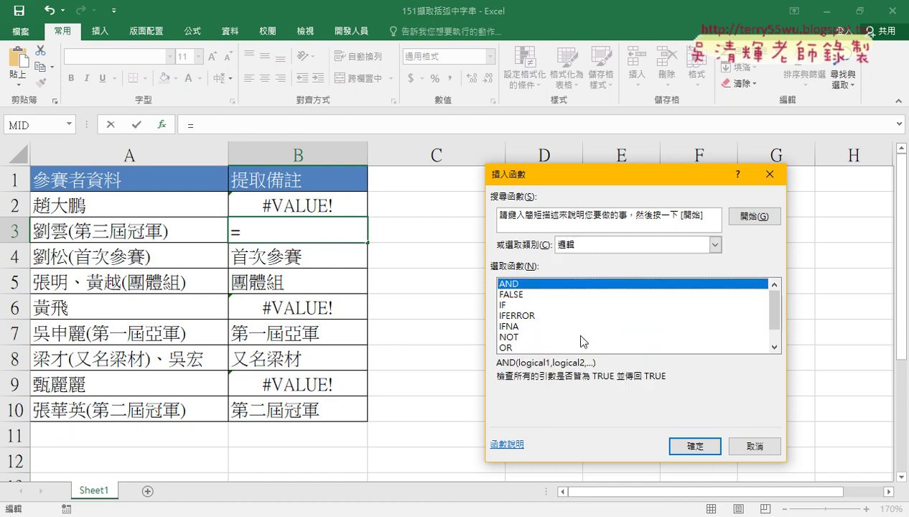
{"action": "left_click", "coordinate": [521, 317]}
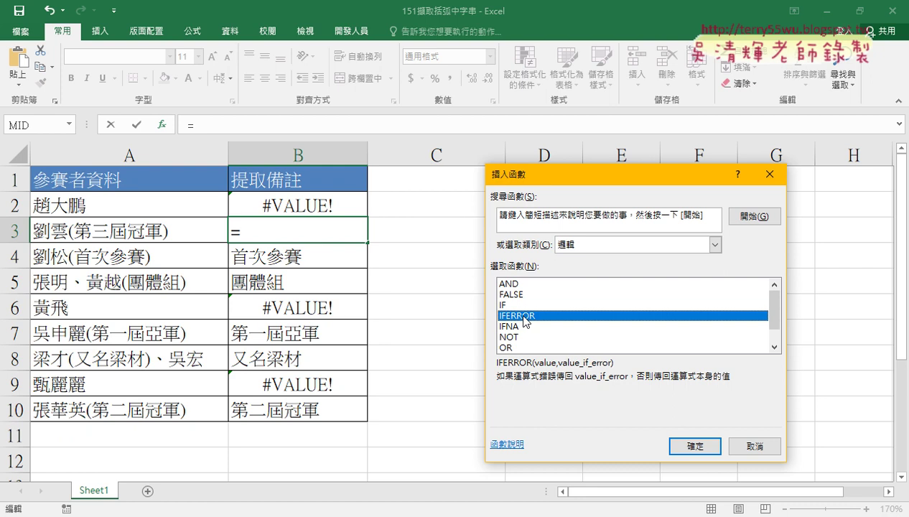
{"action": "left_click", "coordinate": [696, 446]}
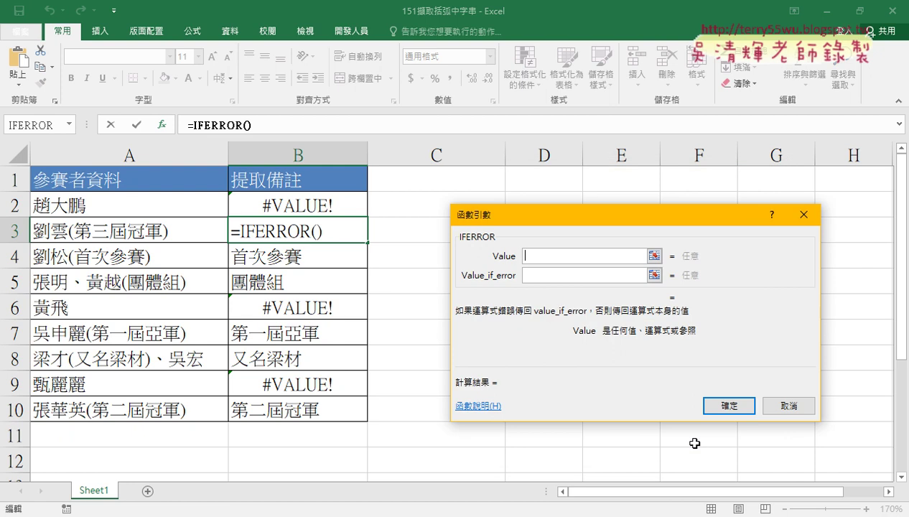
- Paste the MID formula as IFERROR's Value and enter "" as Value_if_error
{"action": "right_click", "coordinate": [529, 256]}
{"action": "left_click", "coordinate": [560, 294]}
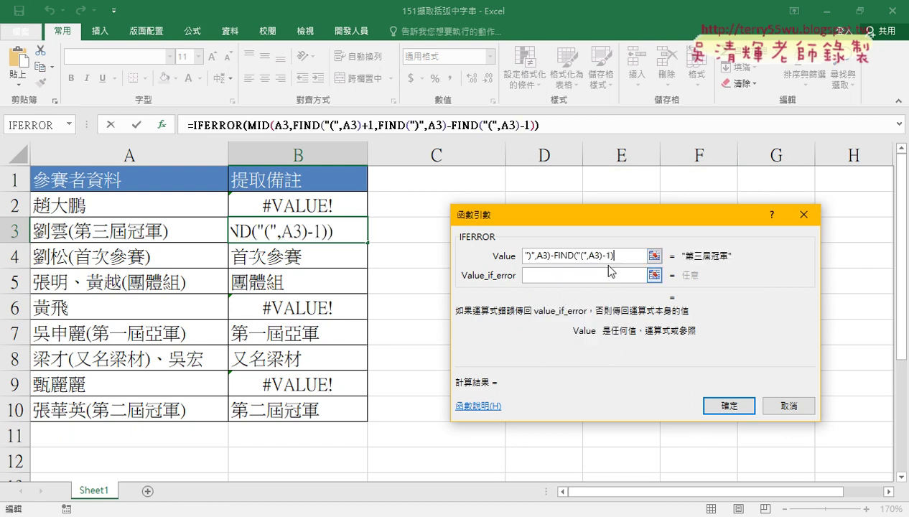
{"action": "left_click_drag", "start_coordinate": [613, 256], "coordinate": [460, 254]}
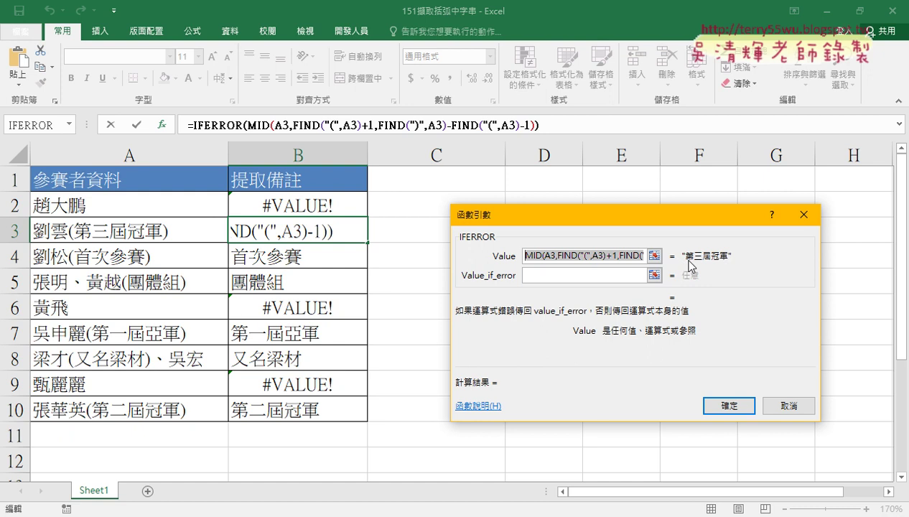
{"action": "key", "text": "Home"}
{"action": "left_click", "coordinate": [535, 275]}
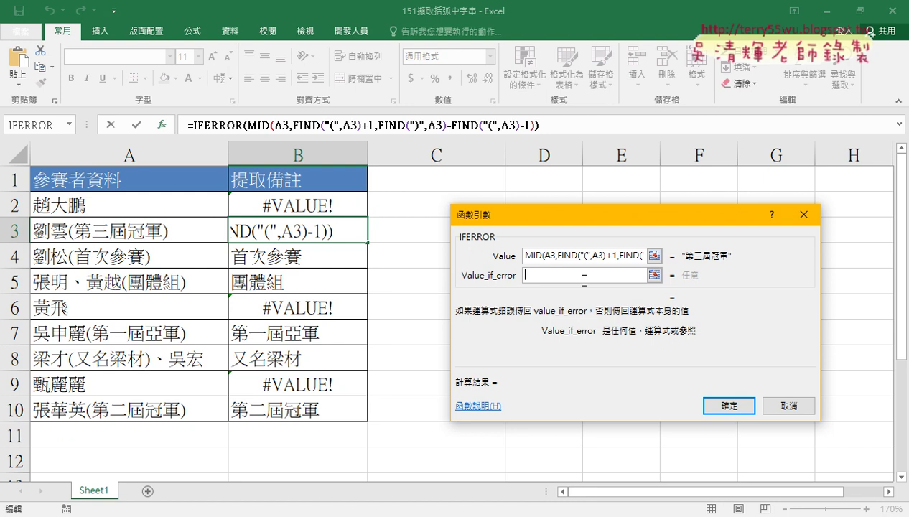
{"action": "type", "text": "\"\""}
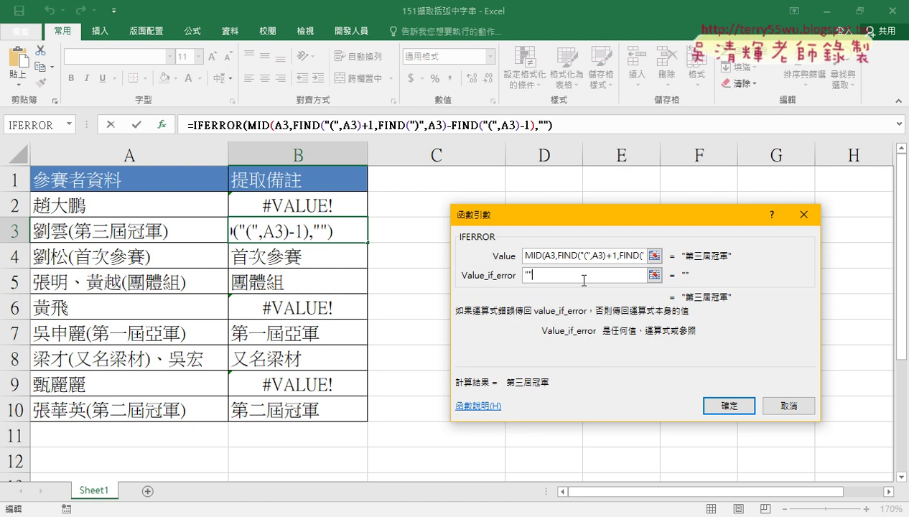
- Confirm B3's IFERROR formula and fill it down to B10 and up to B2, leaving B2, B6 and B9 blank
{"action": "left_click", "coordinate": [729, 405]}
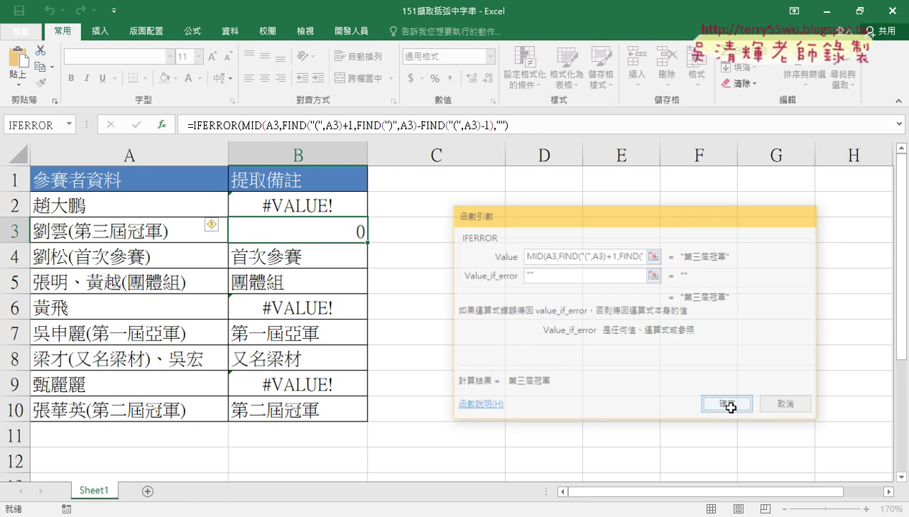
{"action": "left_click_drag", "start_coordinate": [367, 242], "coordinate": [367, 426]}
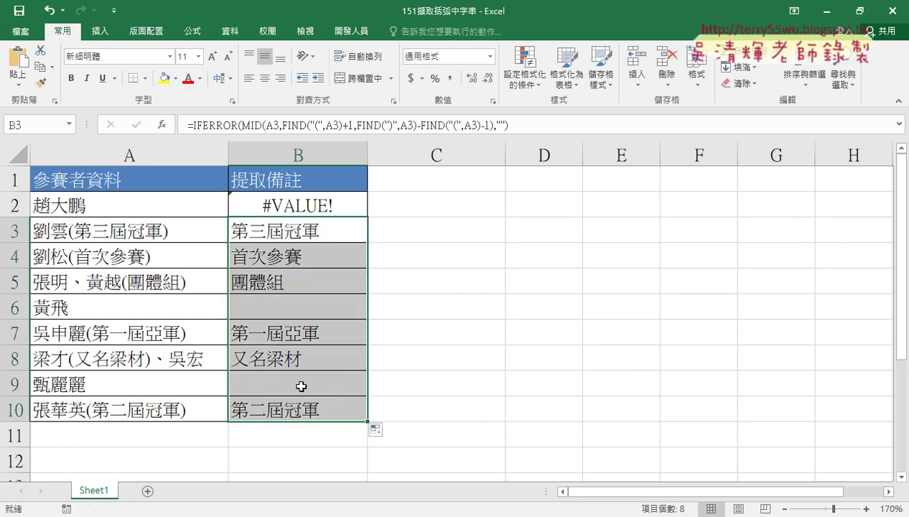
{"action": "left_click", "coordinate": [353, 238]}
{"action": "left_click_drag", "start_coordinate": [367, 243], "coordinate": [367, 203]}
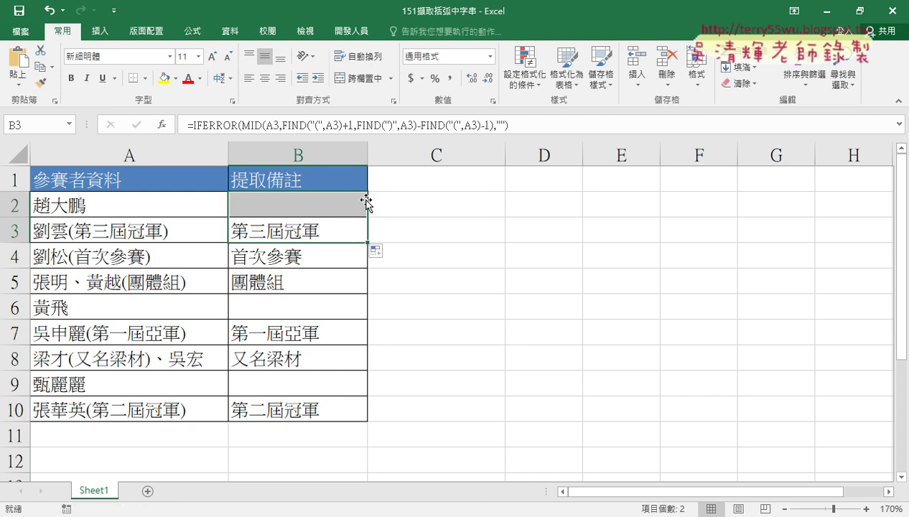
{"action": "left_click", "coordinate": [305, 203]}
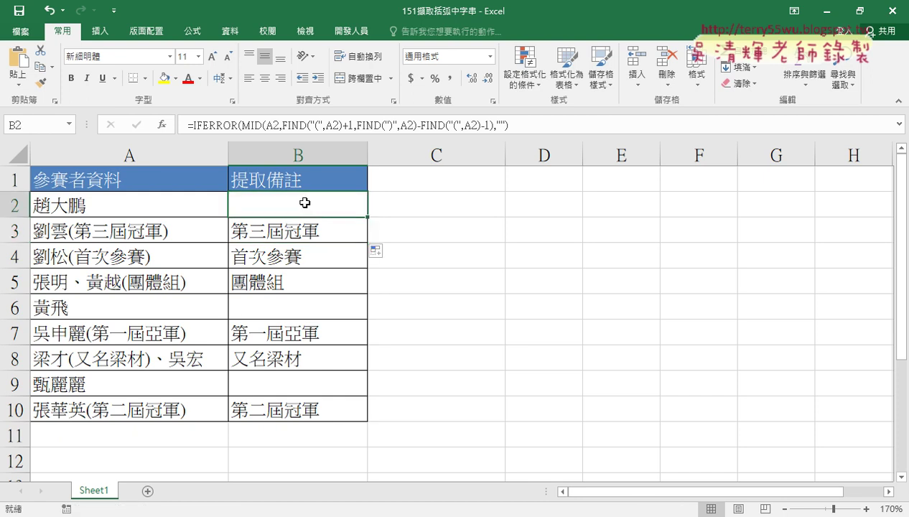
{"action": "left_click", "coordinate": [295, 124]}
{"action": "left_click", "coordinate": [289, 125]}
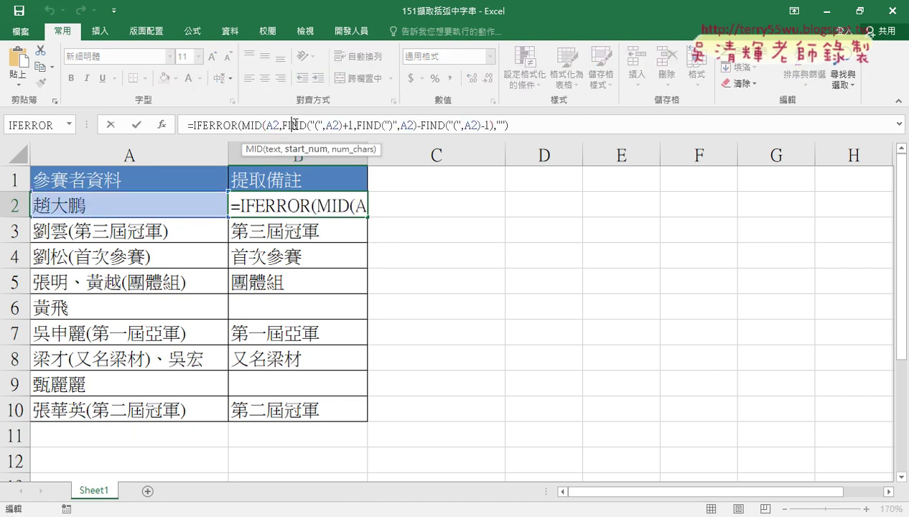
{"action": "left_click_drag", "start_coordinate": [282, 125], "coordinate": [345, 124]}
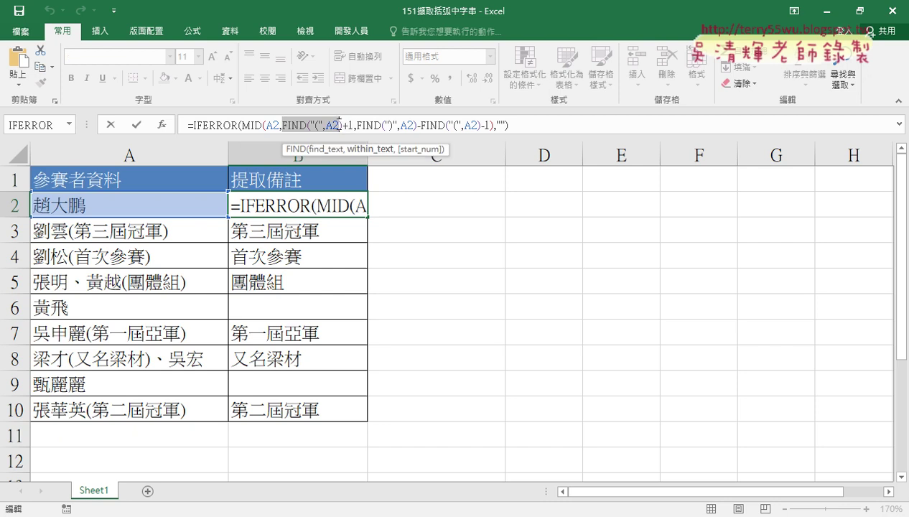
{"action": "left_click", "coordinate": [255, 123]}
{"action": "left_click", "coordinate": [255, 125]}
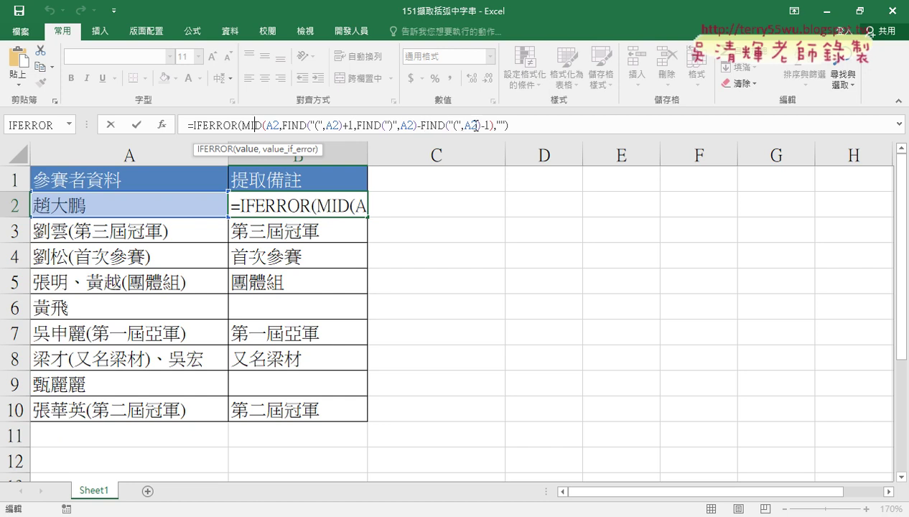
{"action": "double_click", "coordinate": [483, 125]}
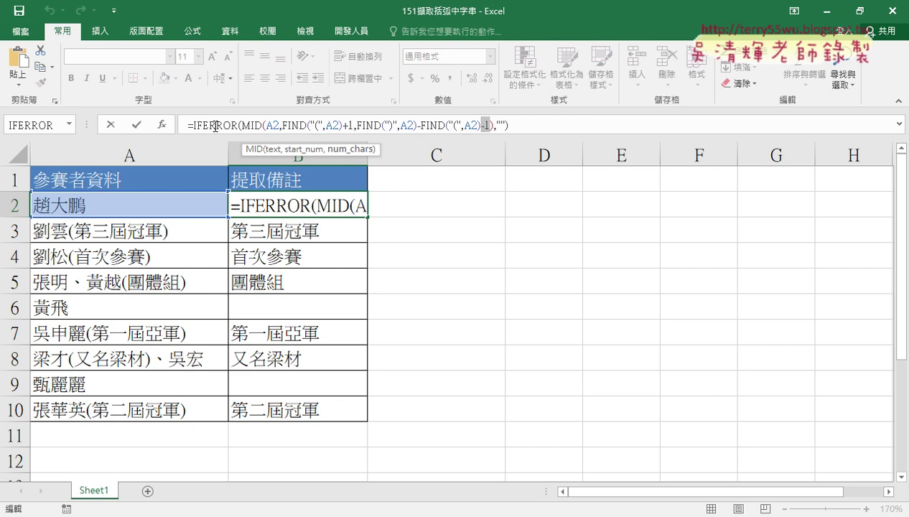
{"action": "left_click_drag", "start_coordinate": [237, 125], "coordinate": [204, 125]}
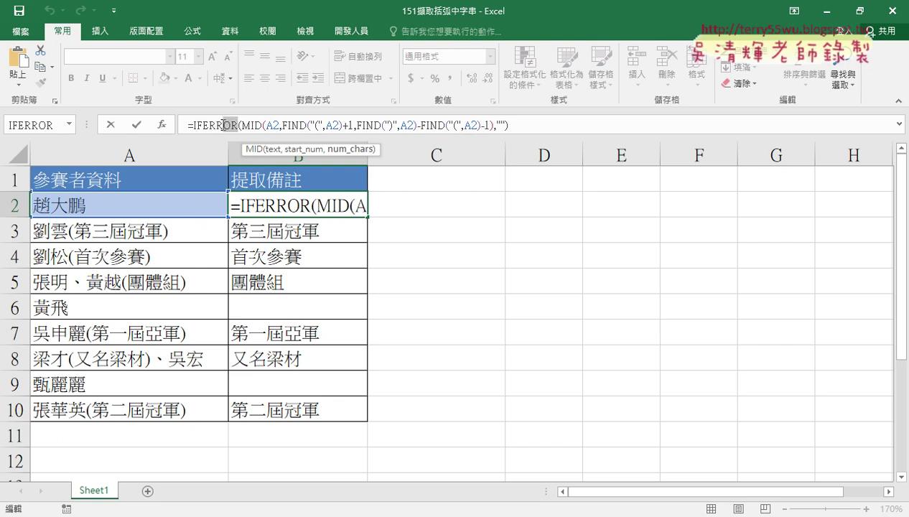